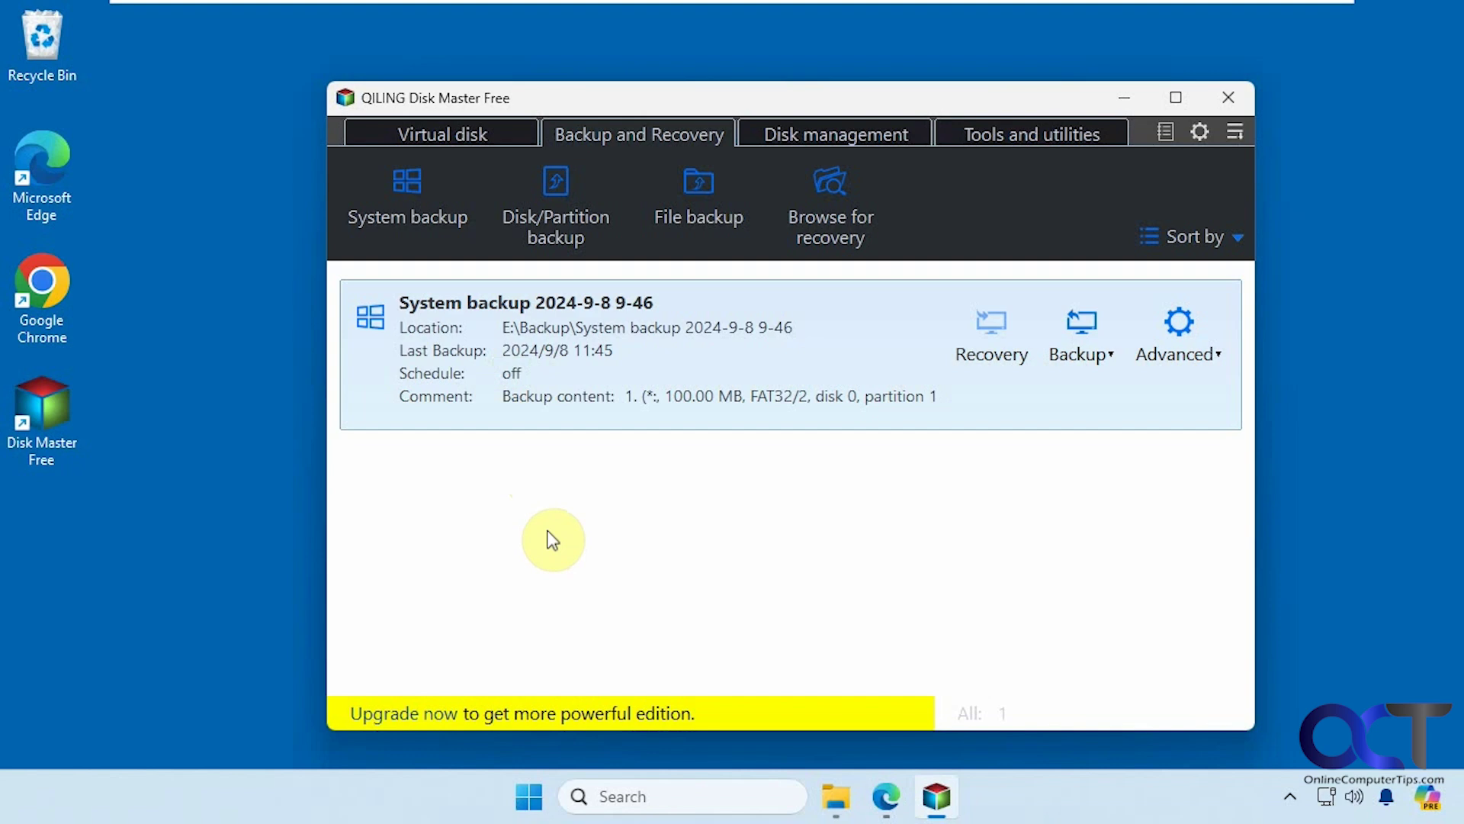
Browse the Tools and utilities, Disk management and Virtual disk sections in turn
click(1010, 131)
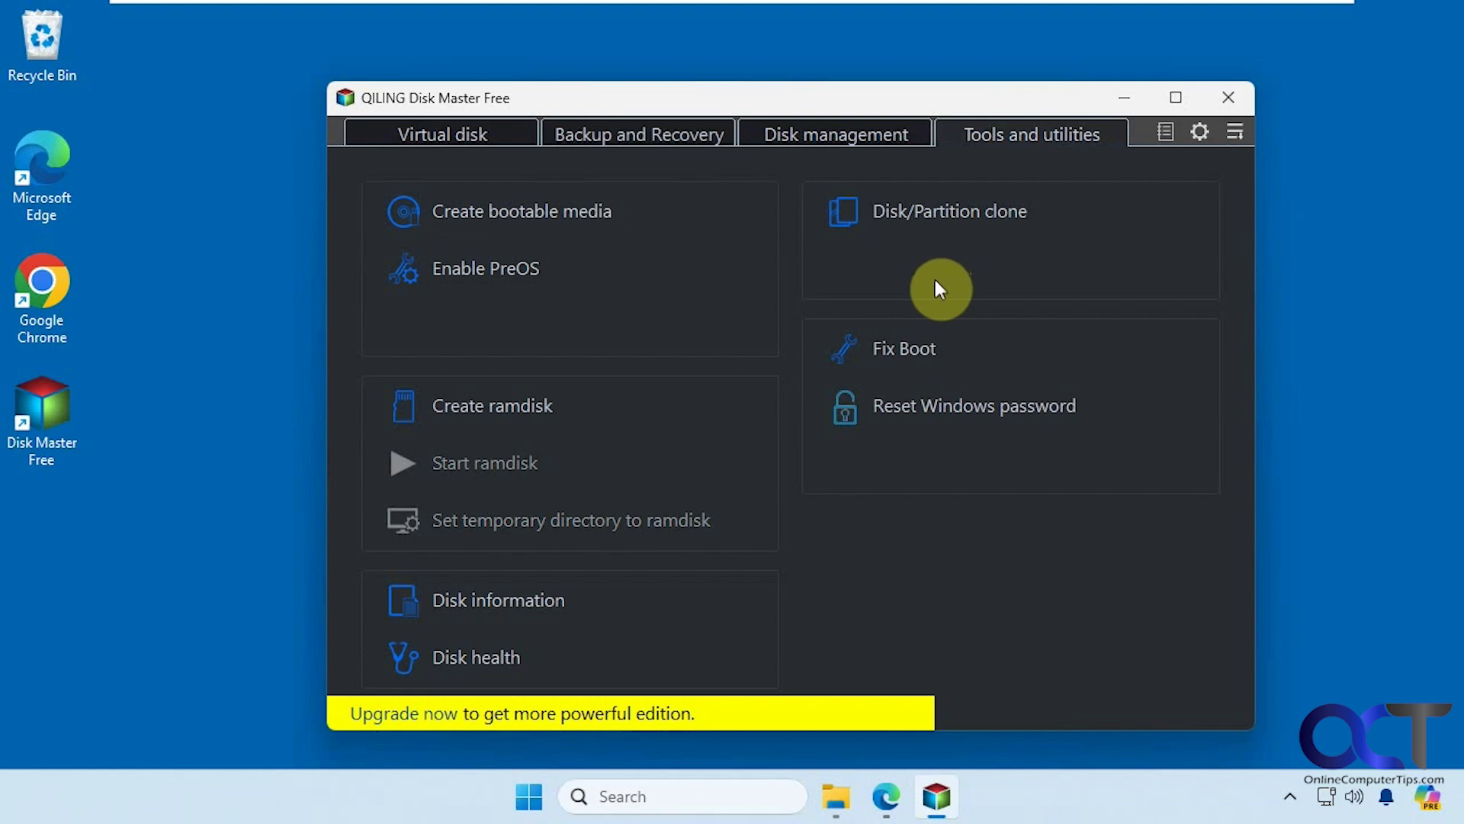
click(834, 141)
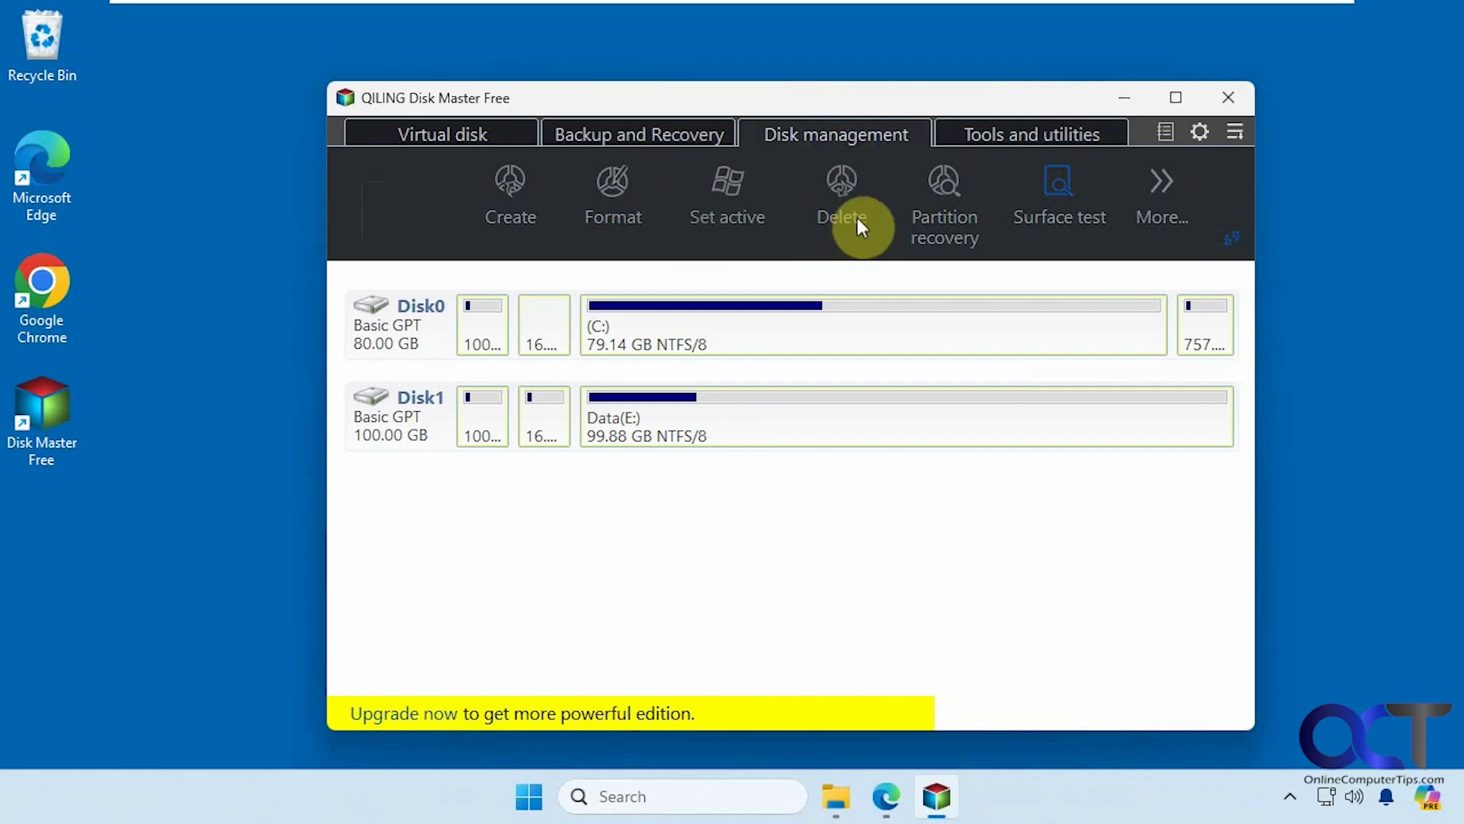
click(442, 134)
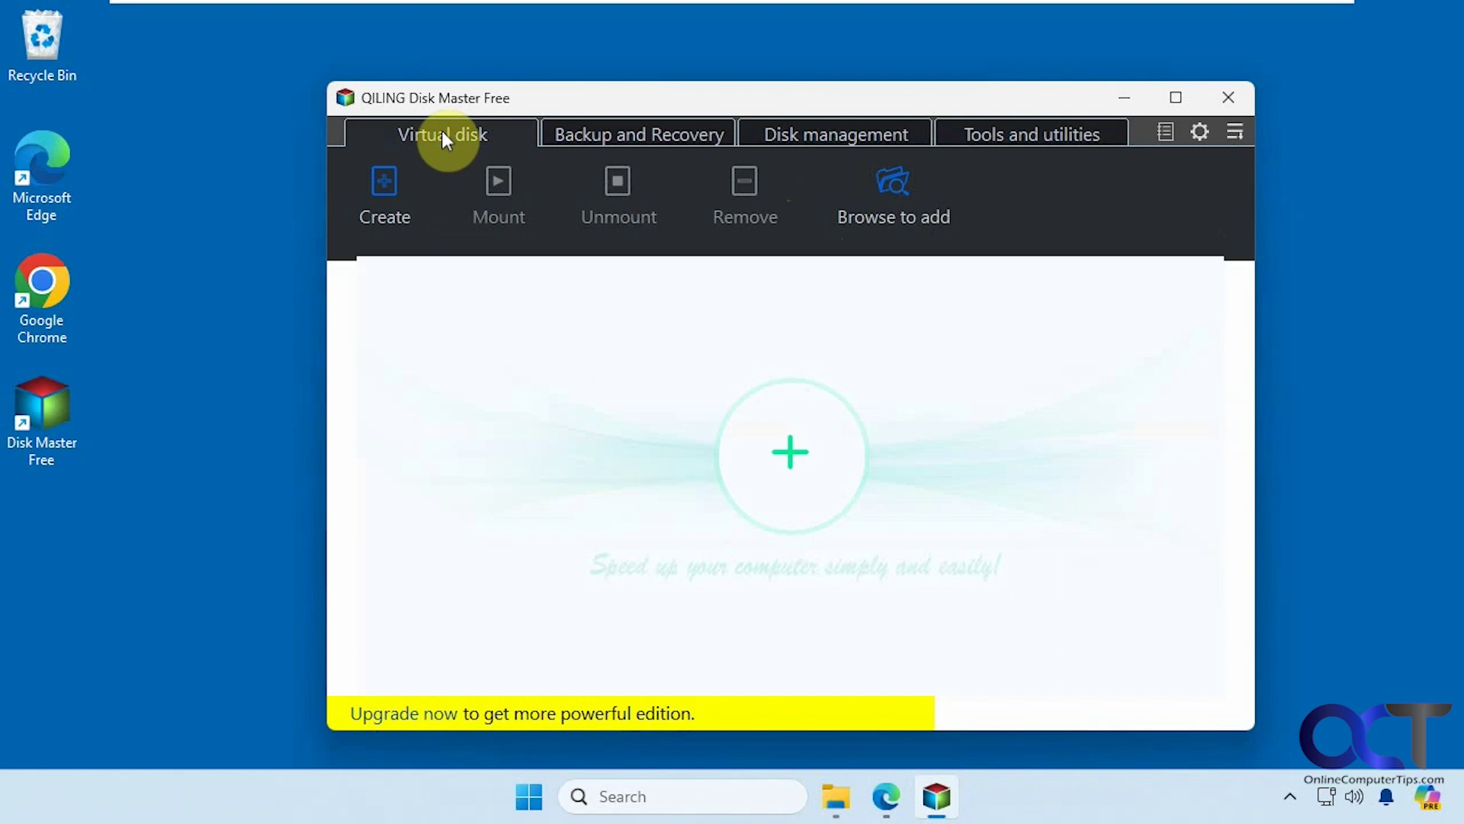
Go back to Backup and Recovery and check the Sort by choices without changing the order
click(624, 135)
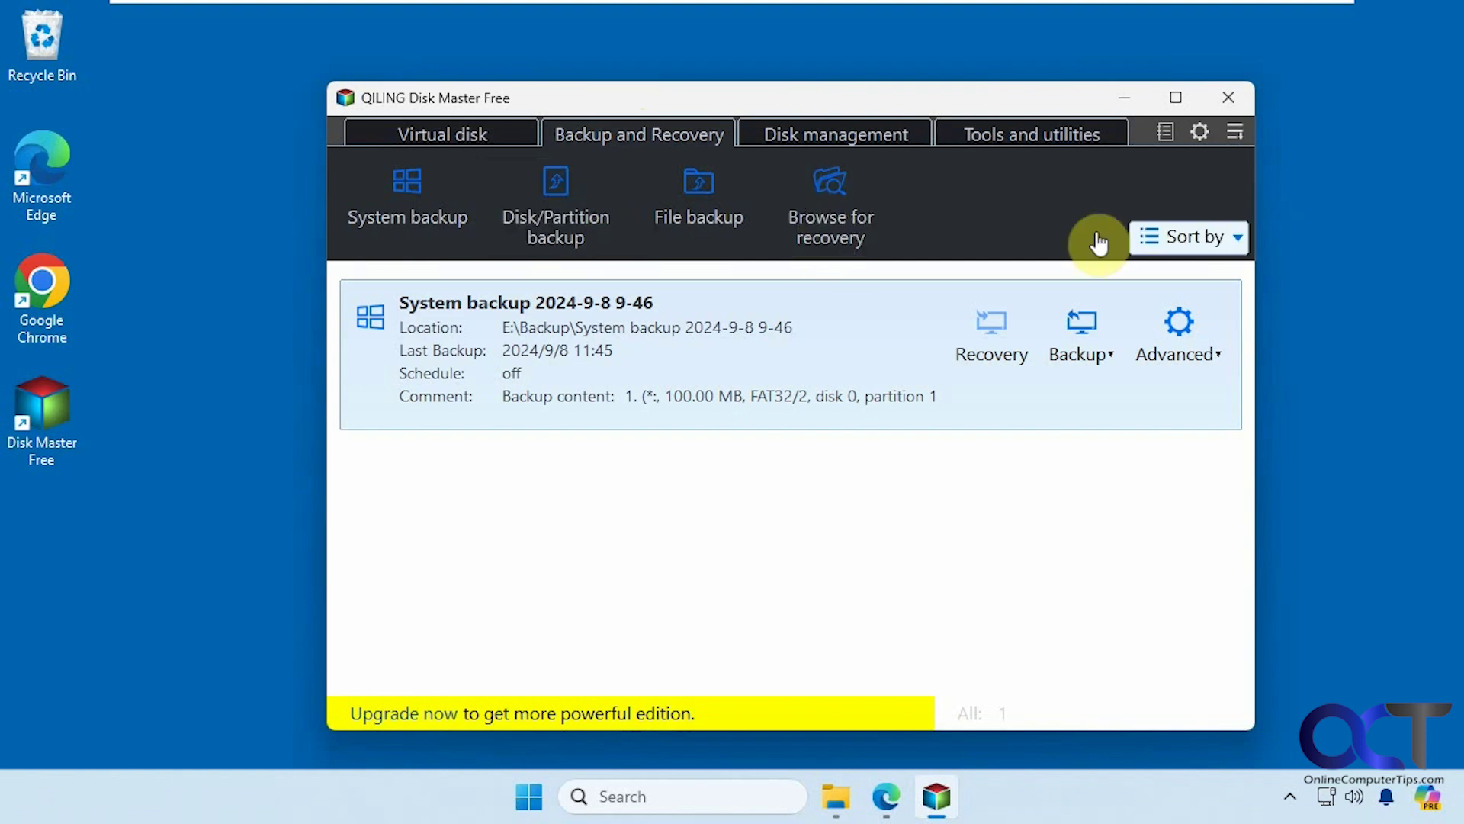
click(1229, 243)
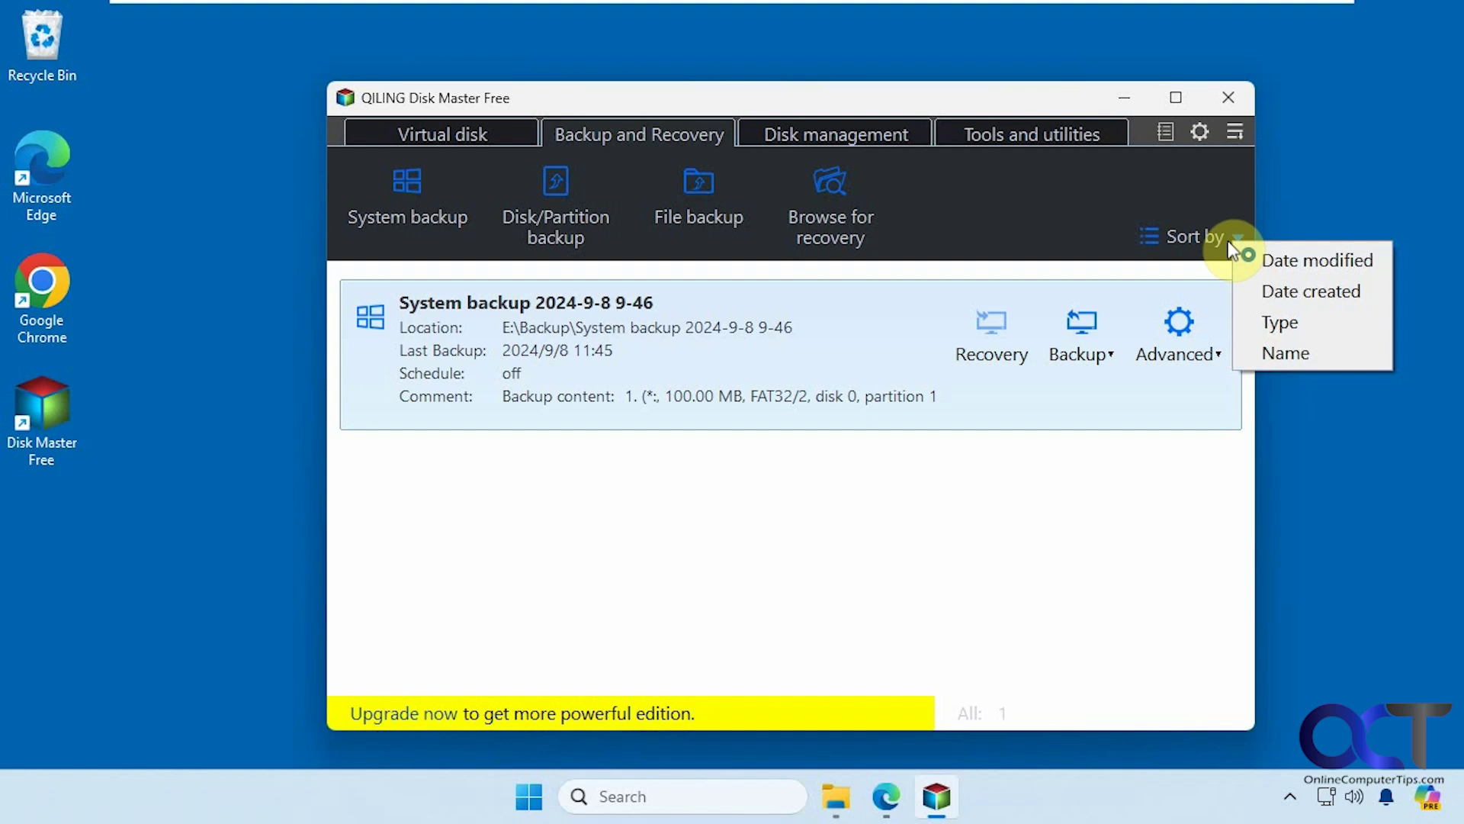
click(1078, 546)
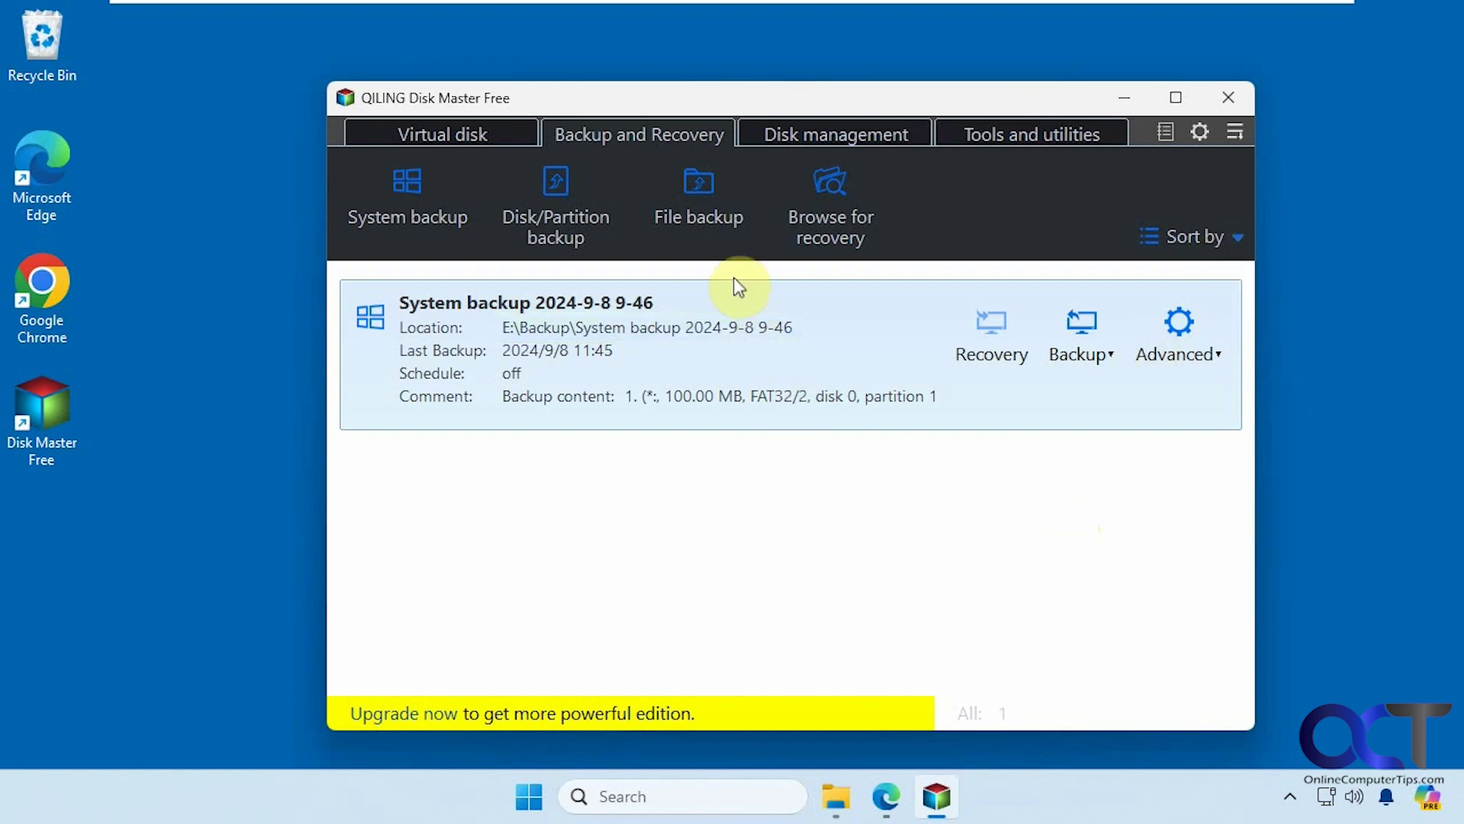
Start a new file backup and browse its destination to the Backup folder on E:
click(697, 221)
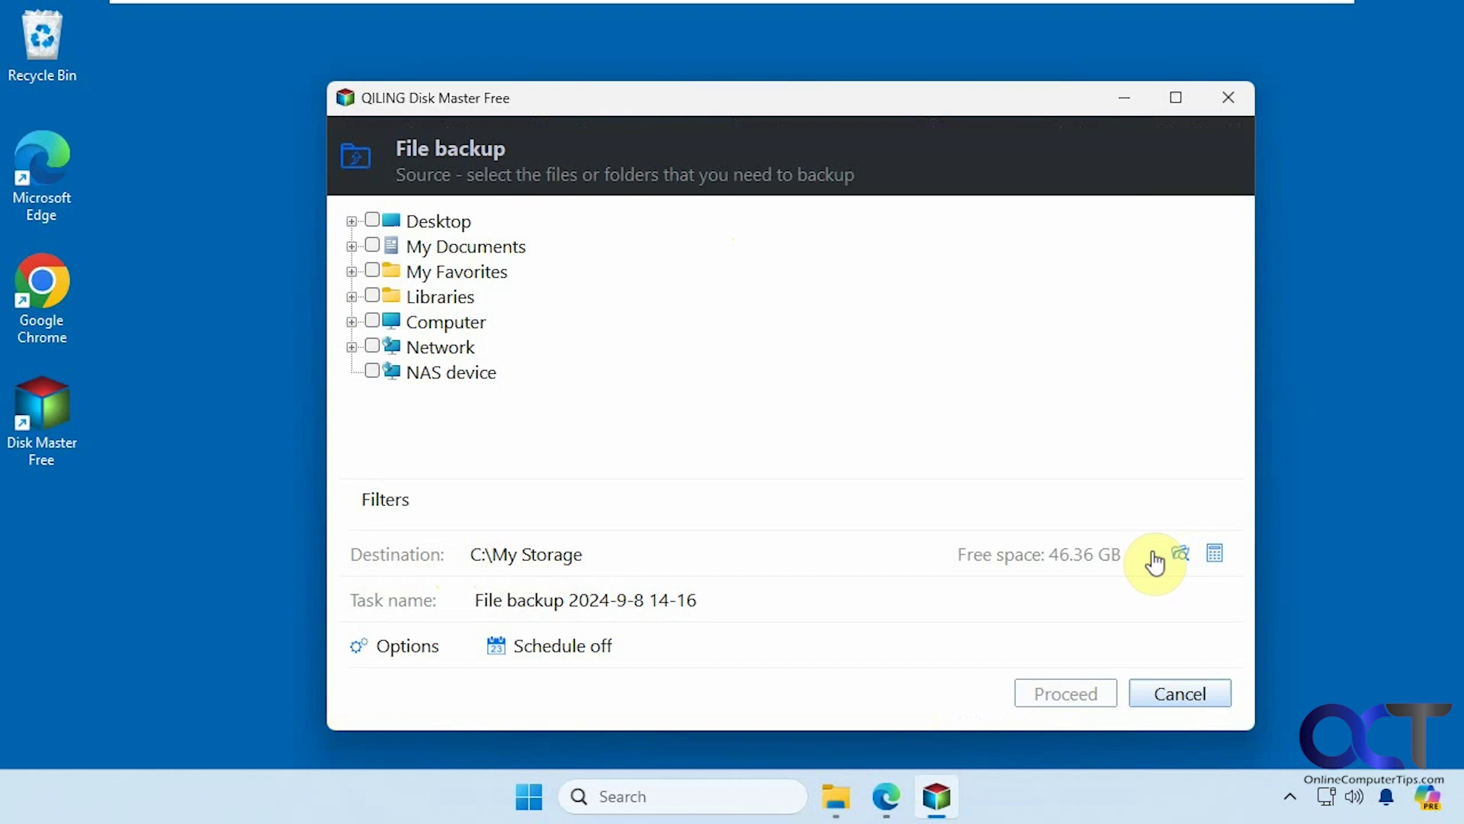
click(1180, 553)
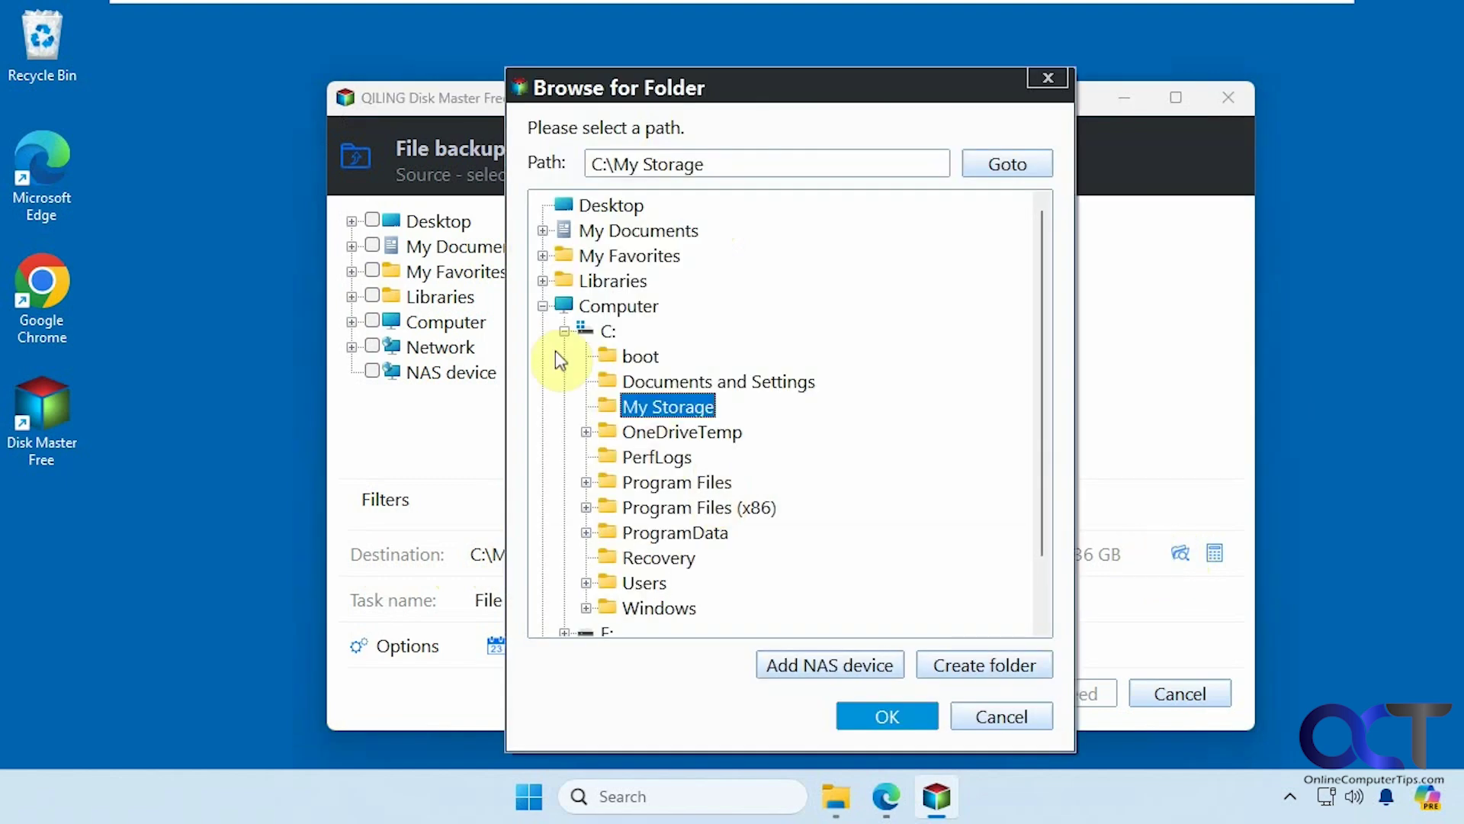
click(544, 307)
click(543, 305)
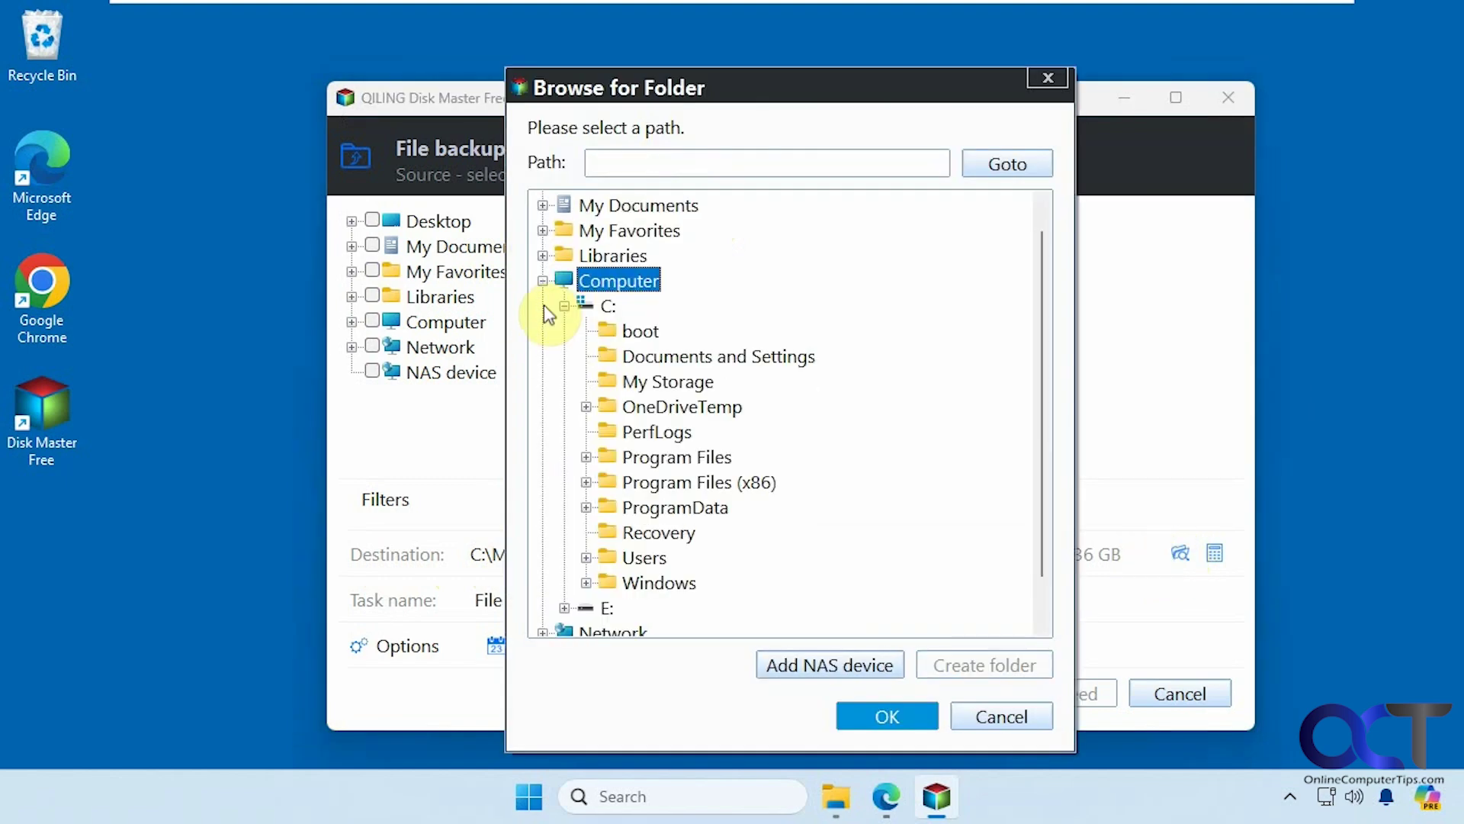
click(562, 304)
click(608, 356)
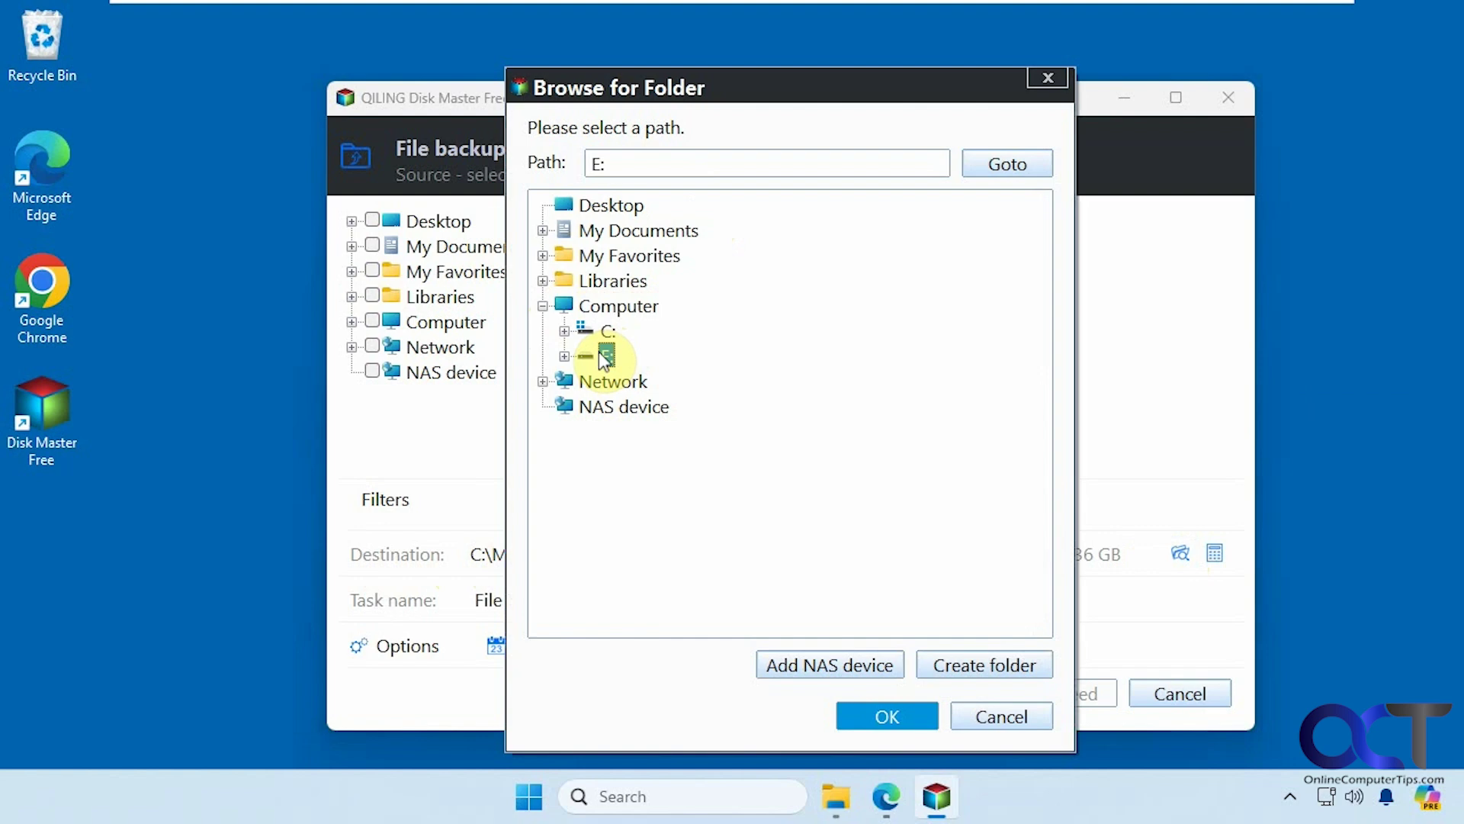
click(564, 356)
click(644, 385)
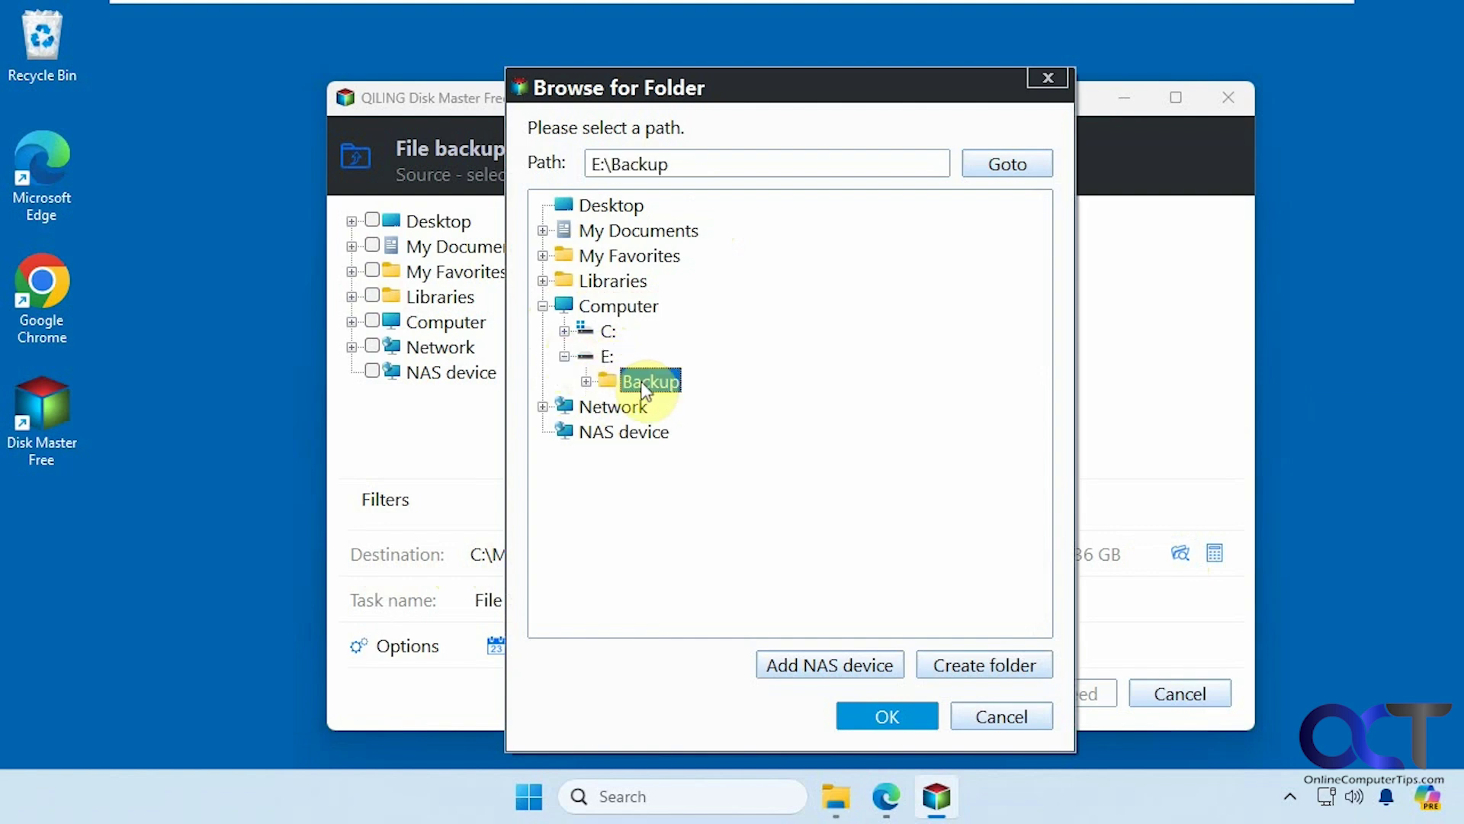
click(585, 381)
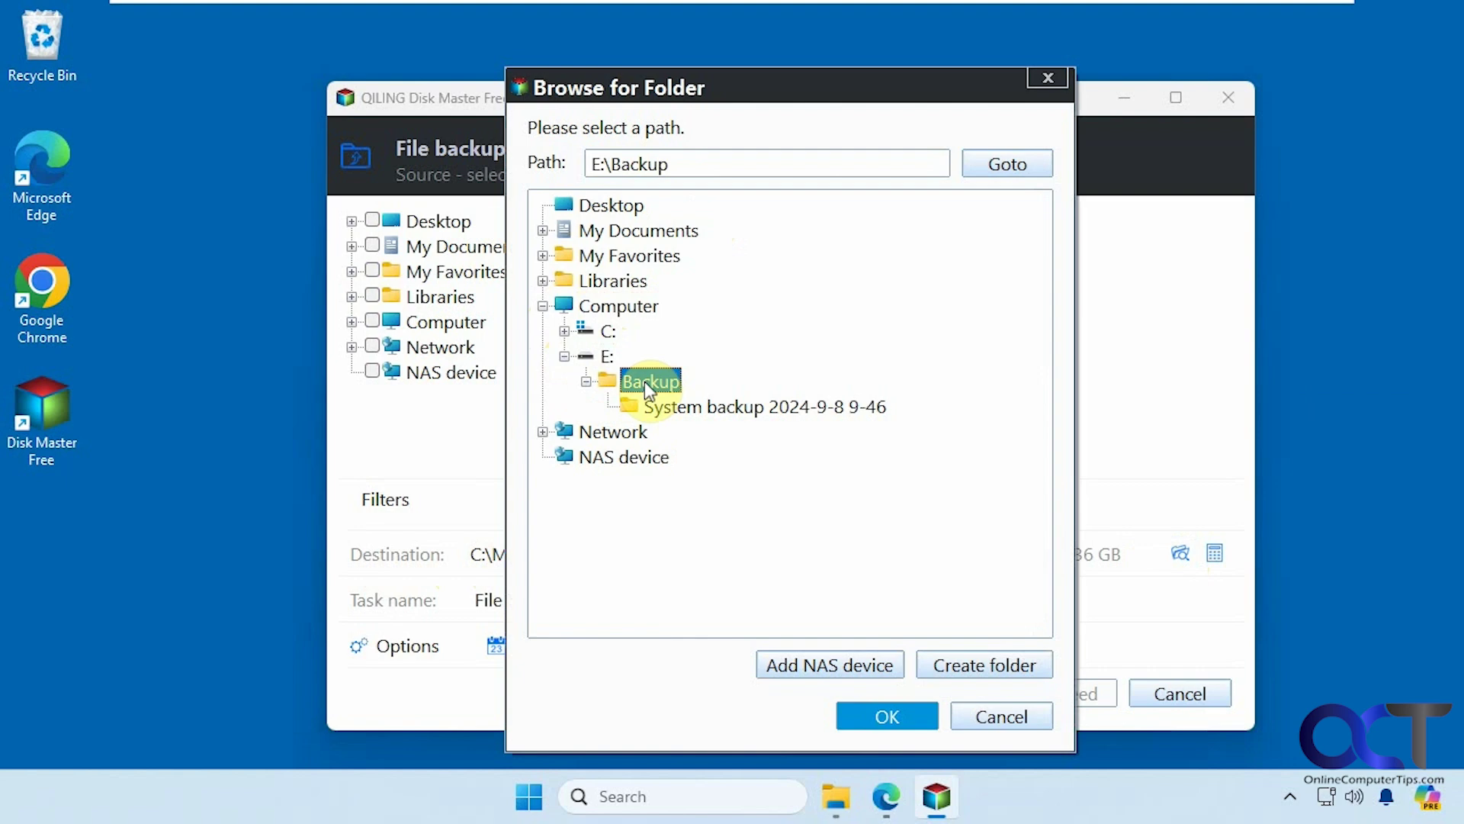
Create a 'File Backups' folder in E:\Backup and accept it as the destination
click(967, 673)
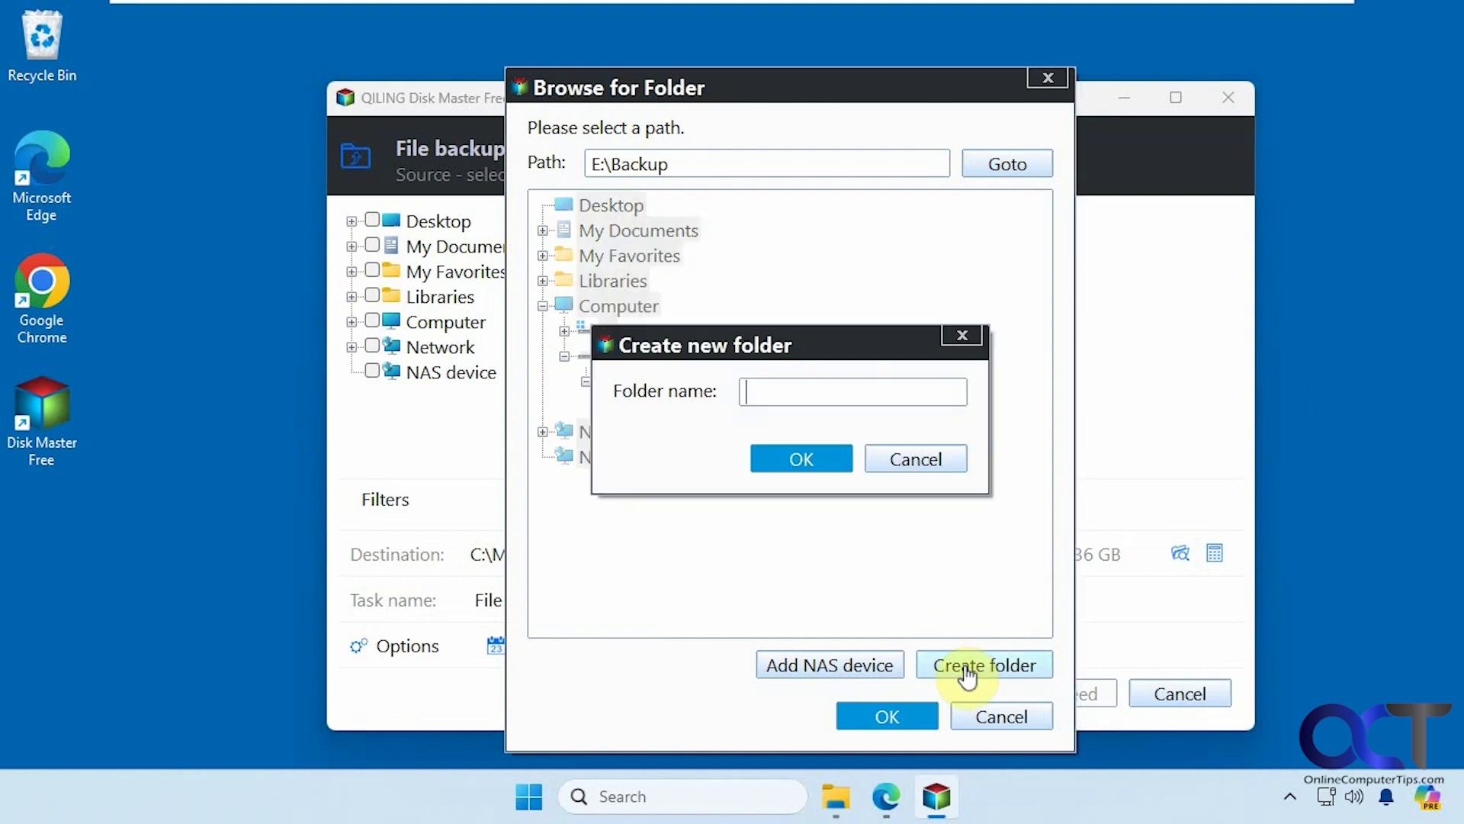
text(File )
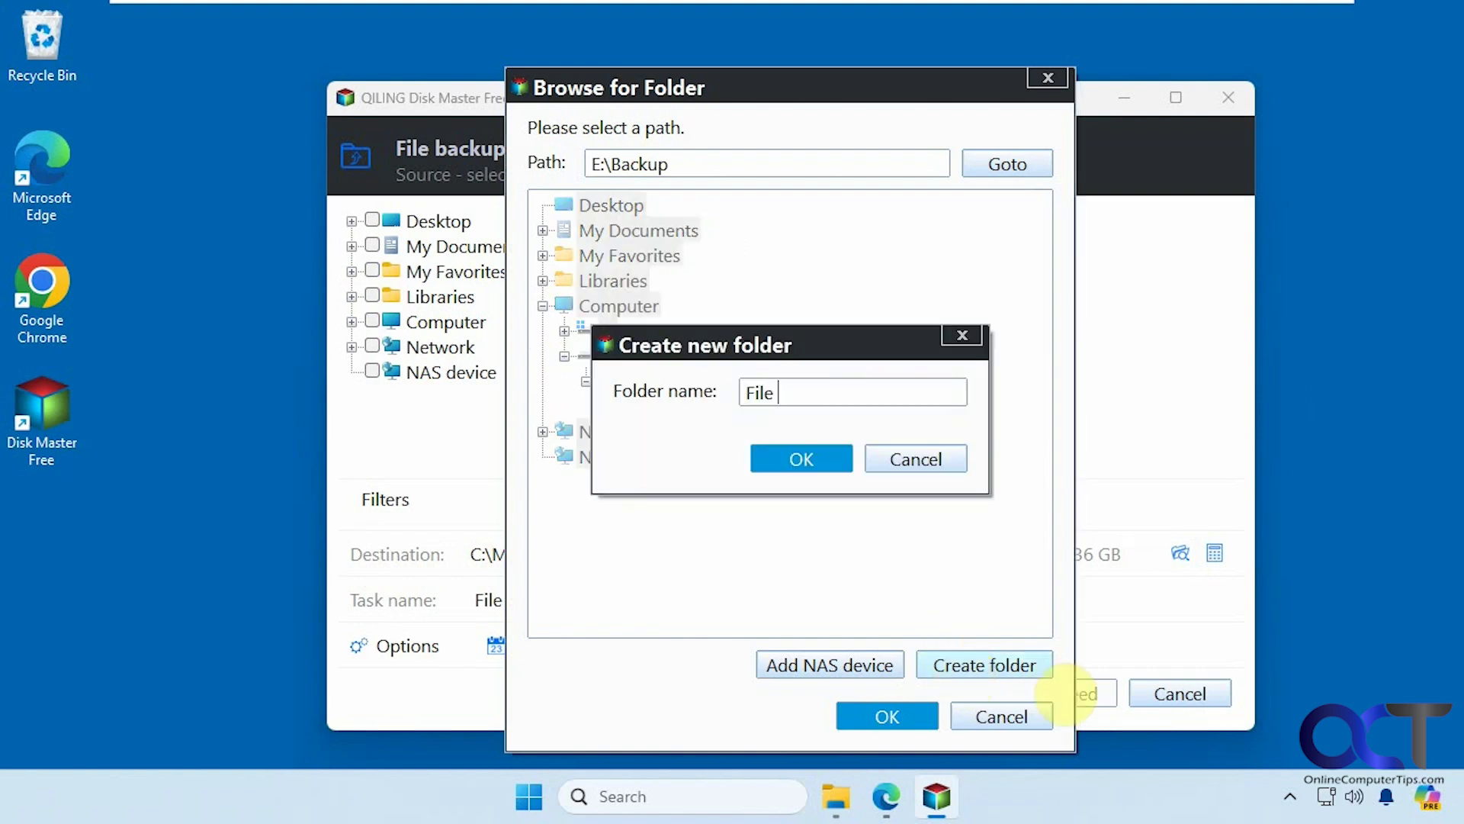
text(Backups)
click(813, 462)
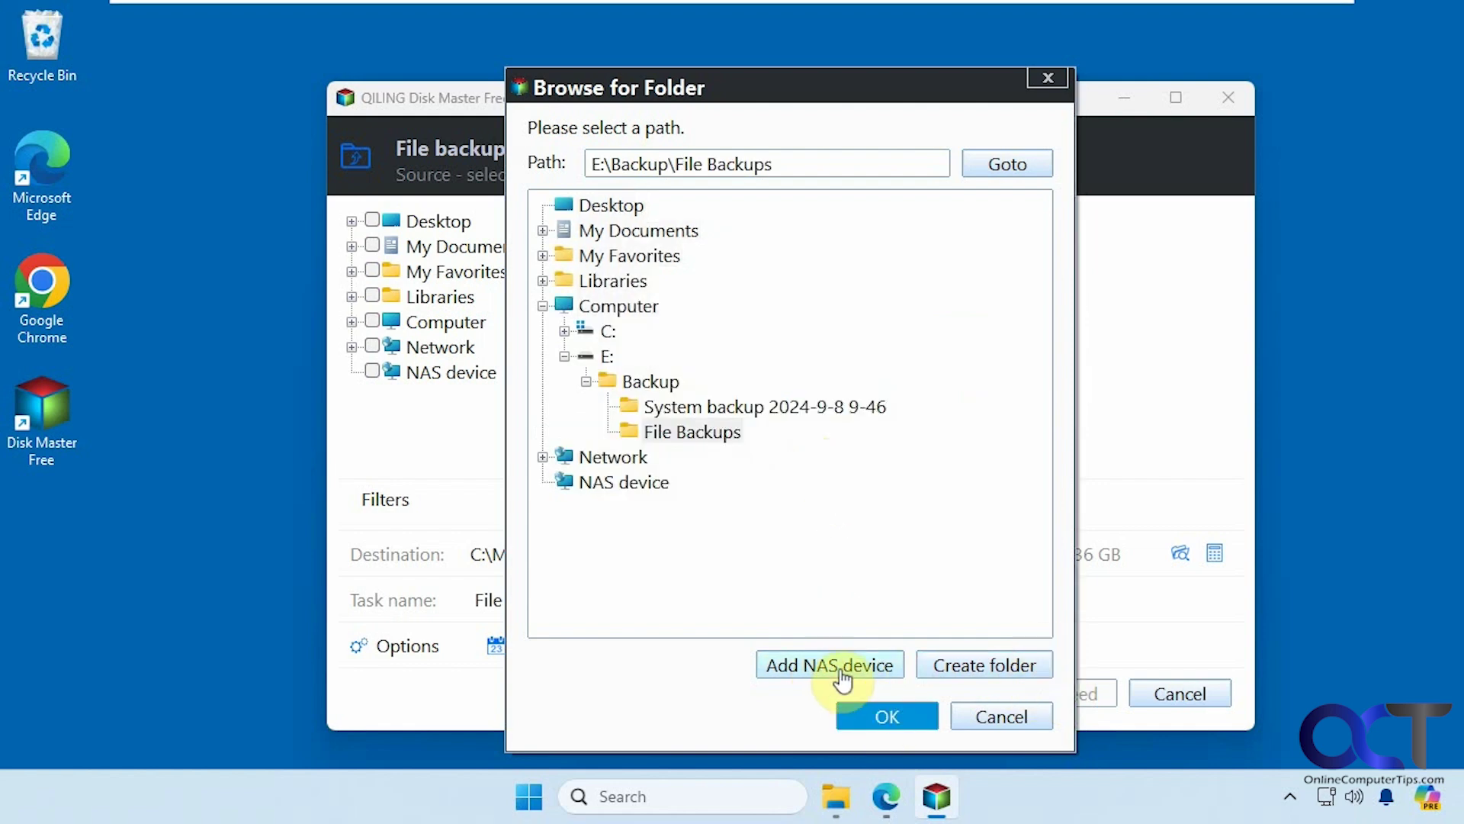
click(902, 724)
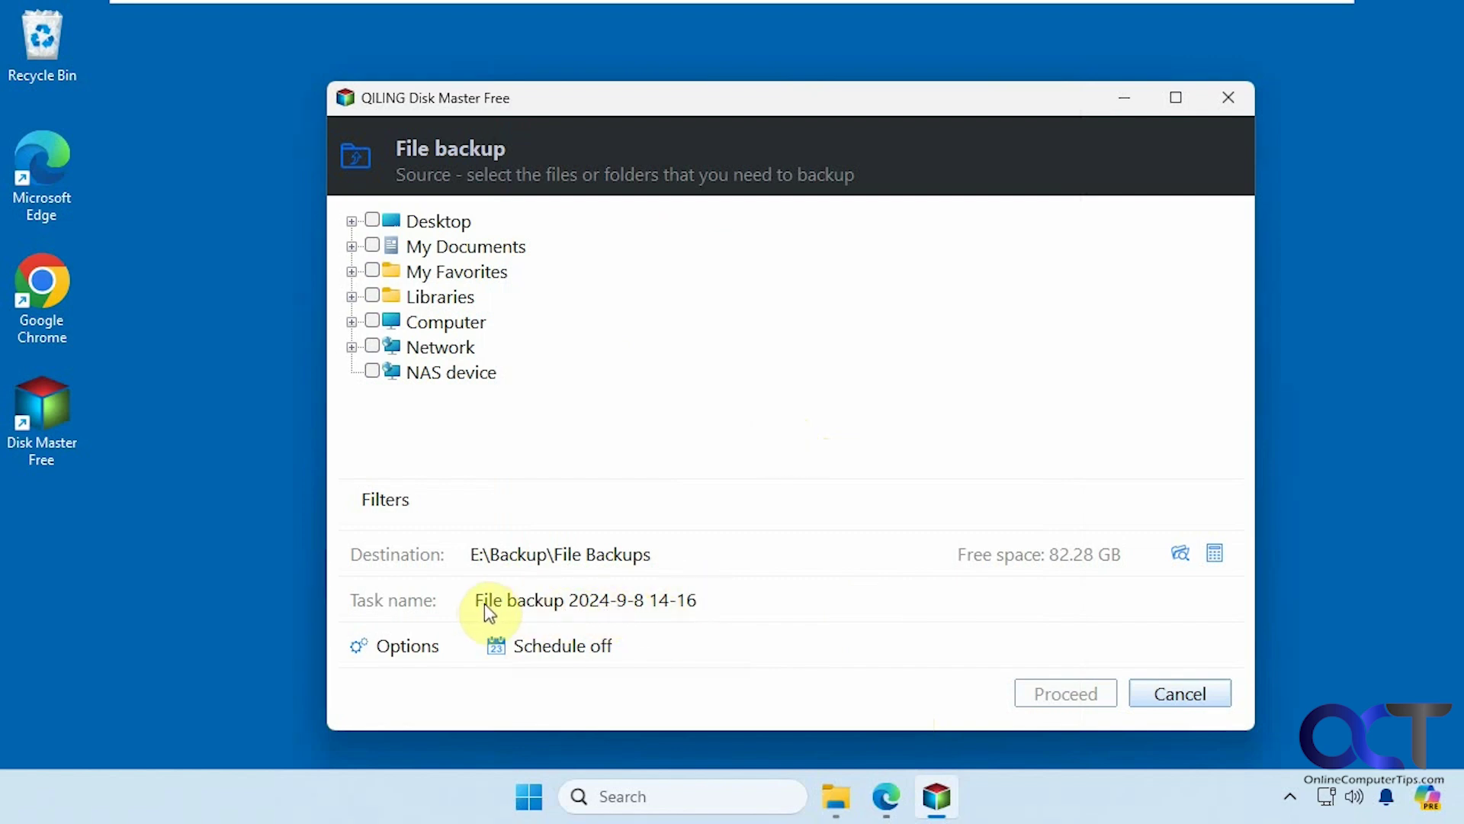
Review the backup Options: Compression, Encryption, Splitting, Priority, Speed and Backup parameters like VSS
click(416, 647)
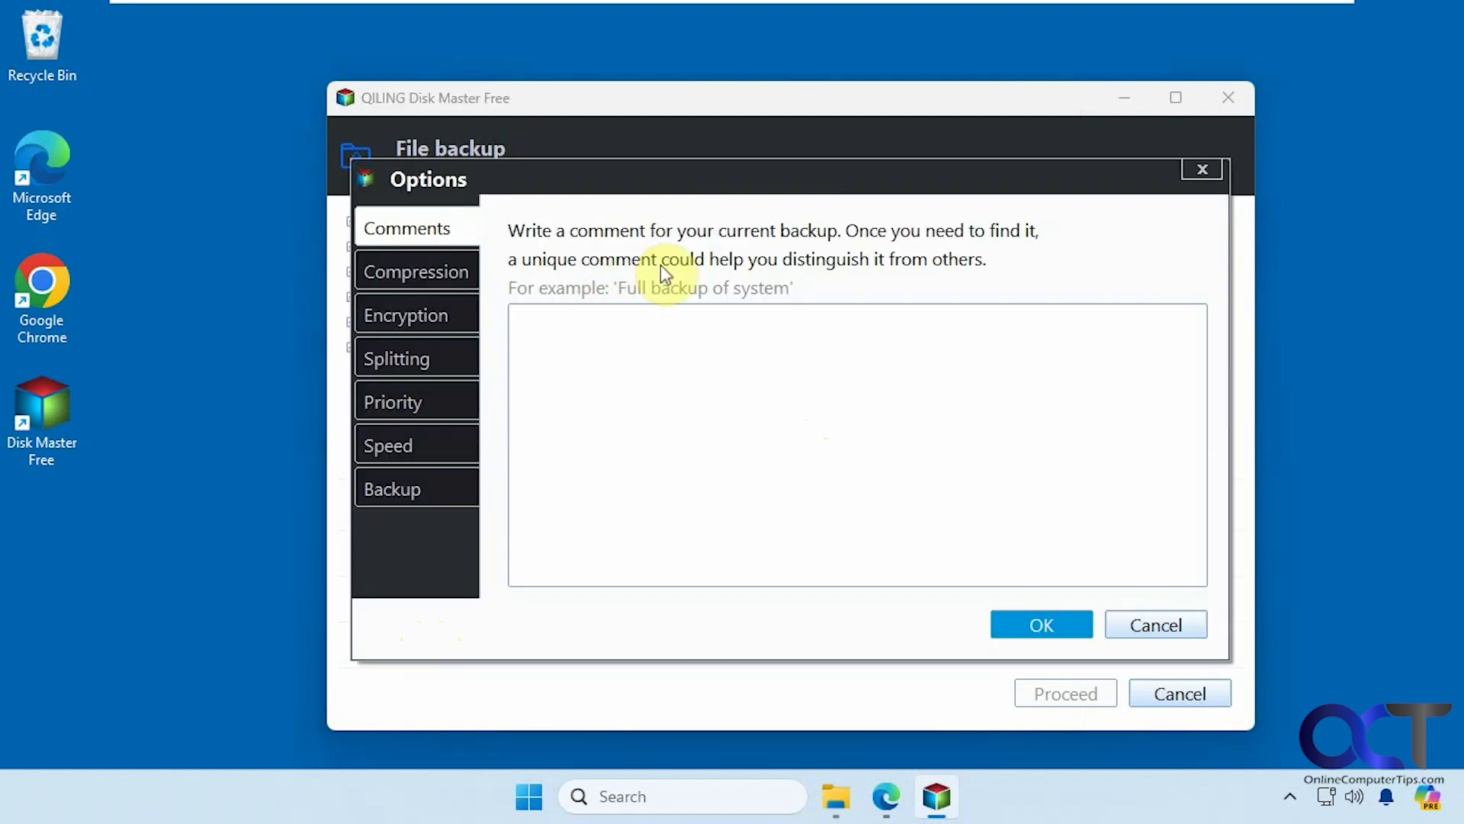
click(441, 279)
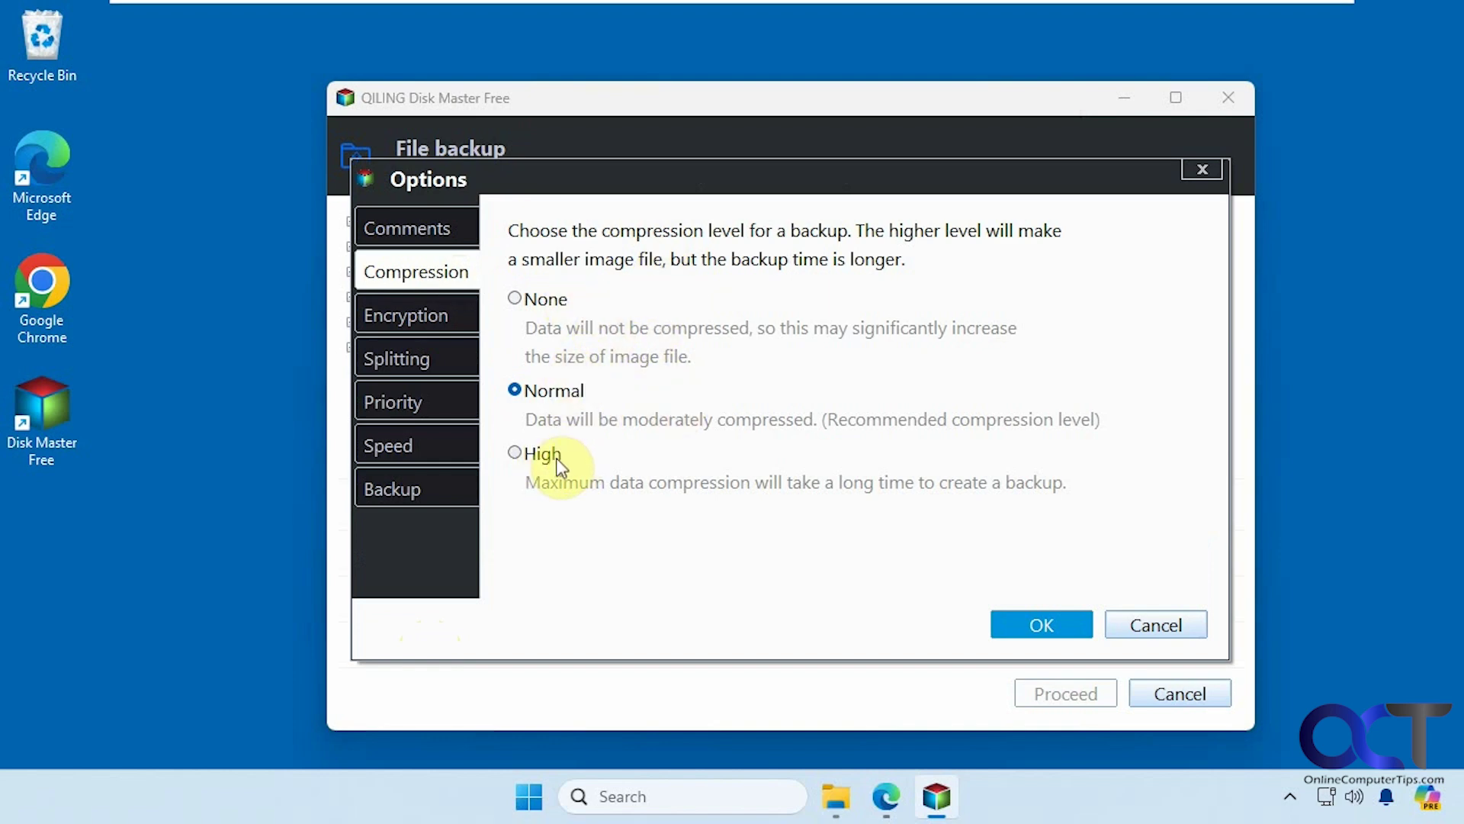
click(446, 315)
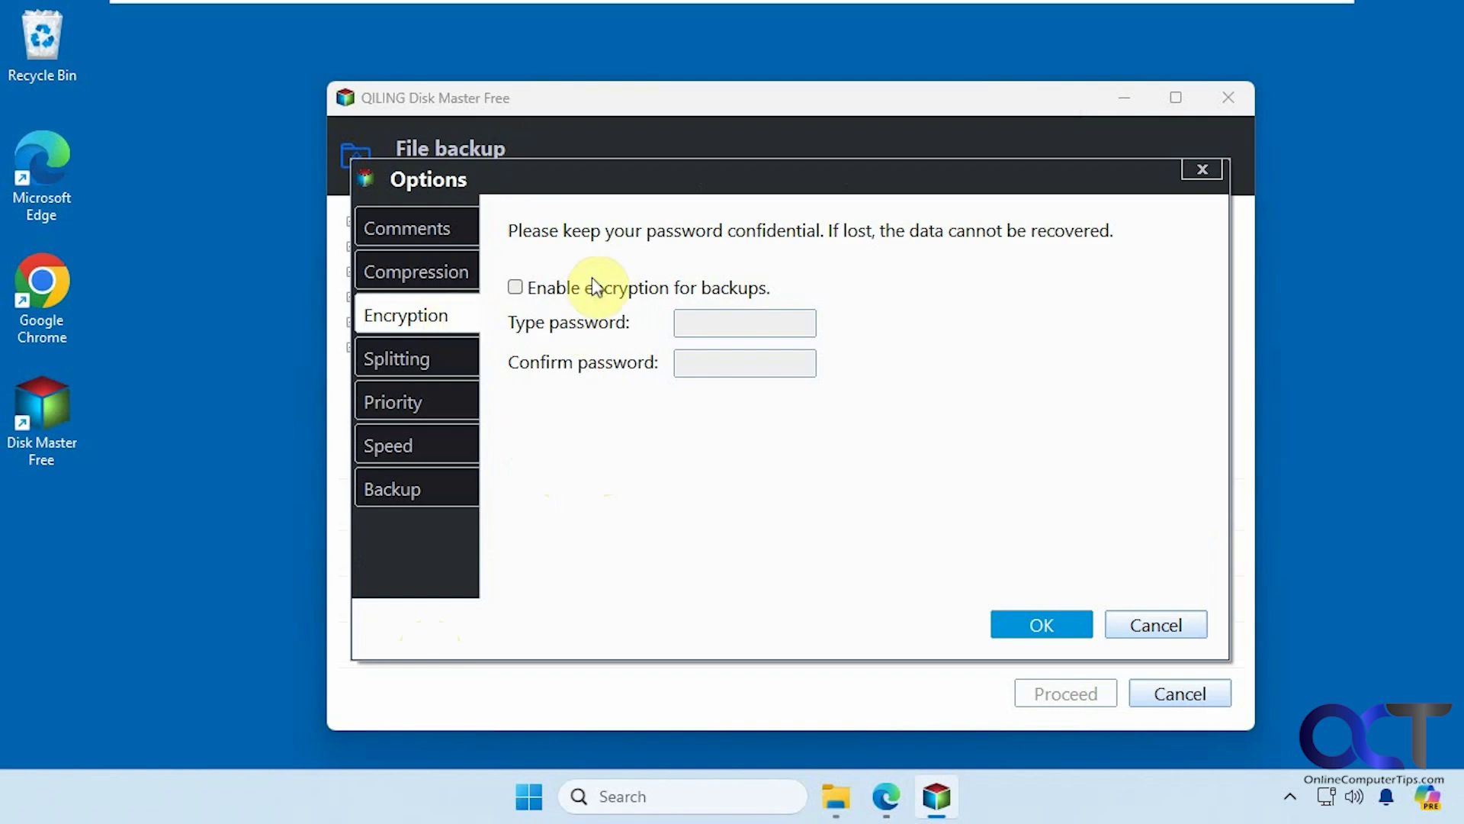
click(447, 359)
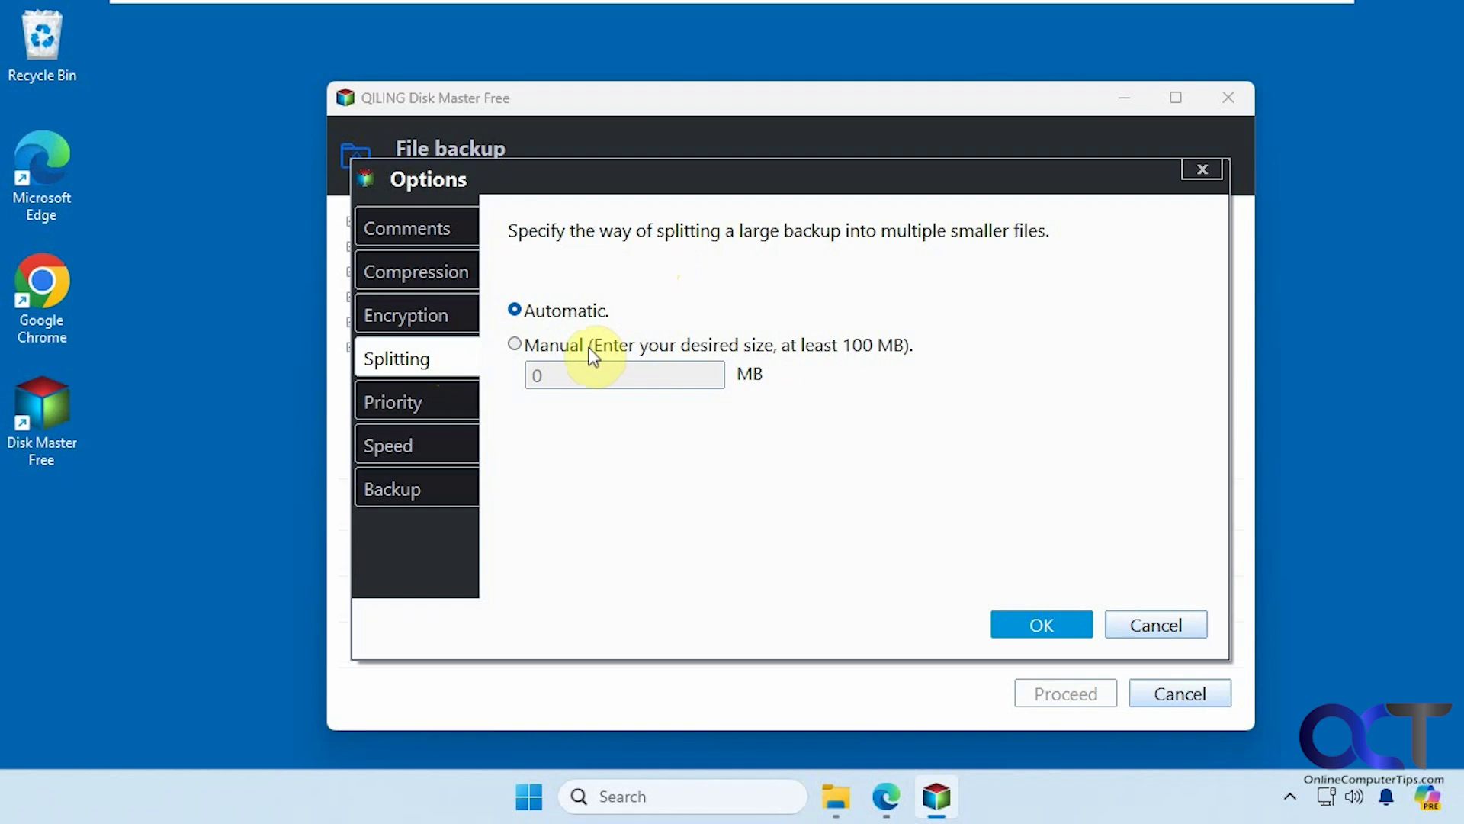
click(438, 399)
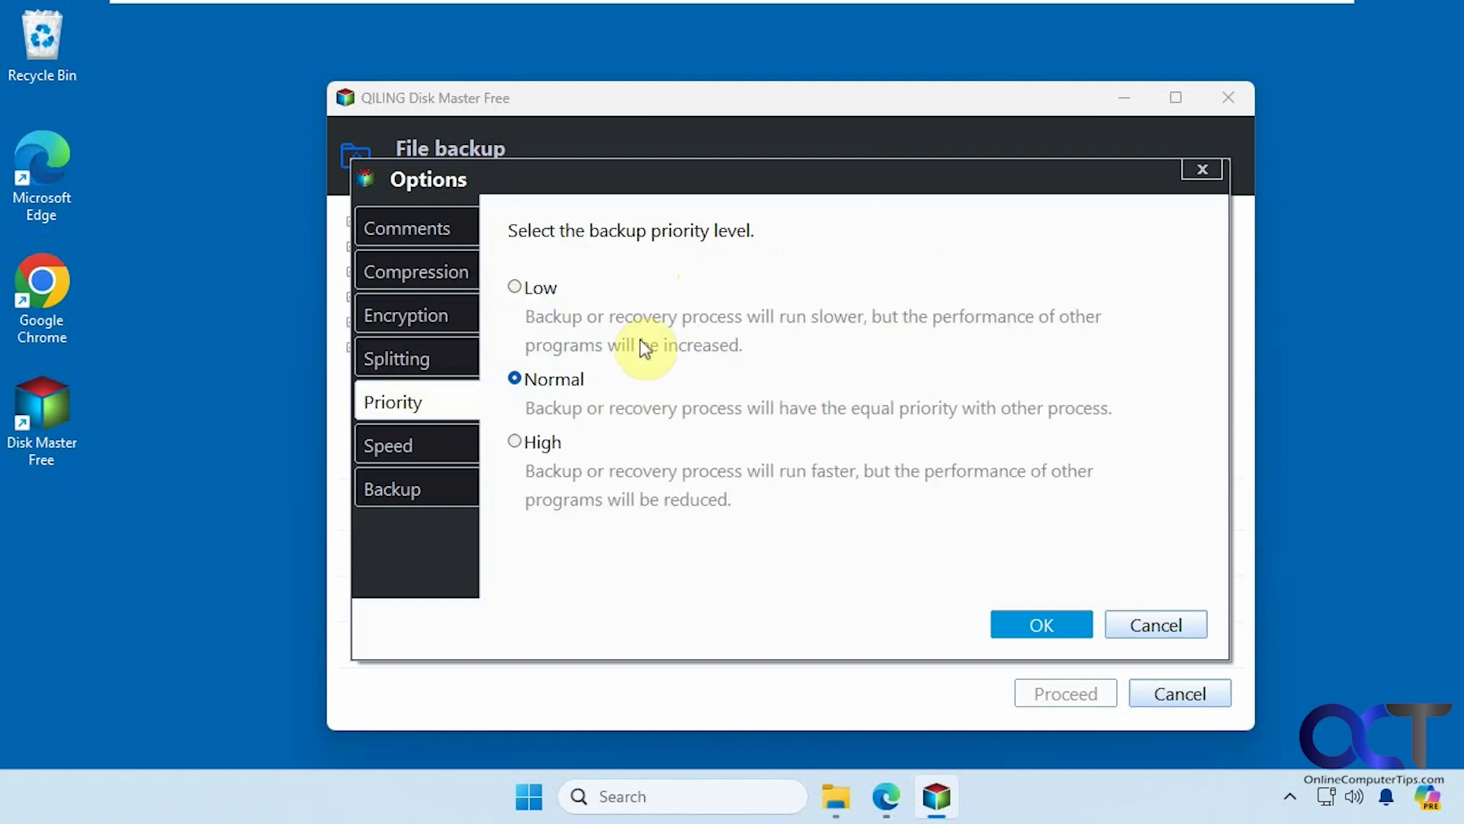
click(451, 450)
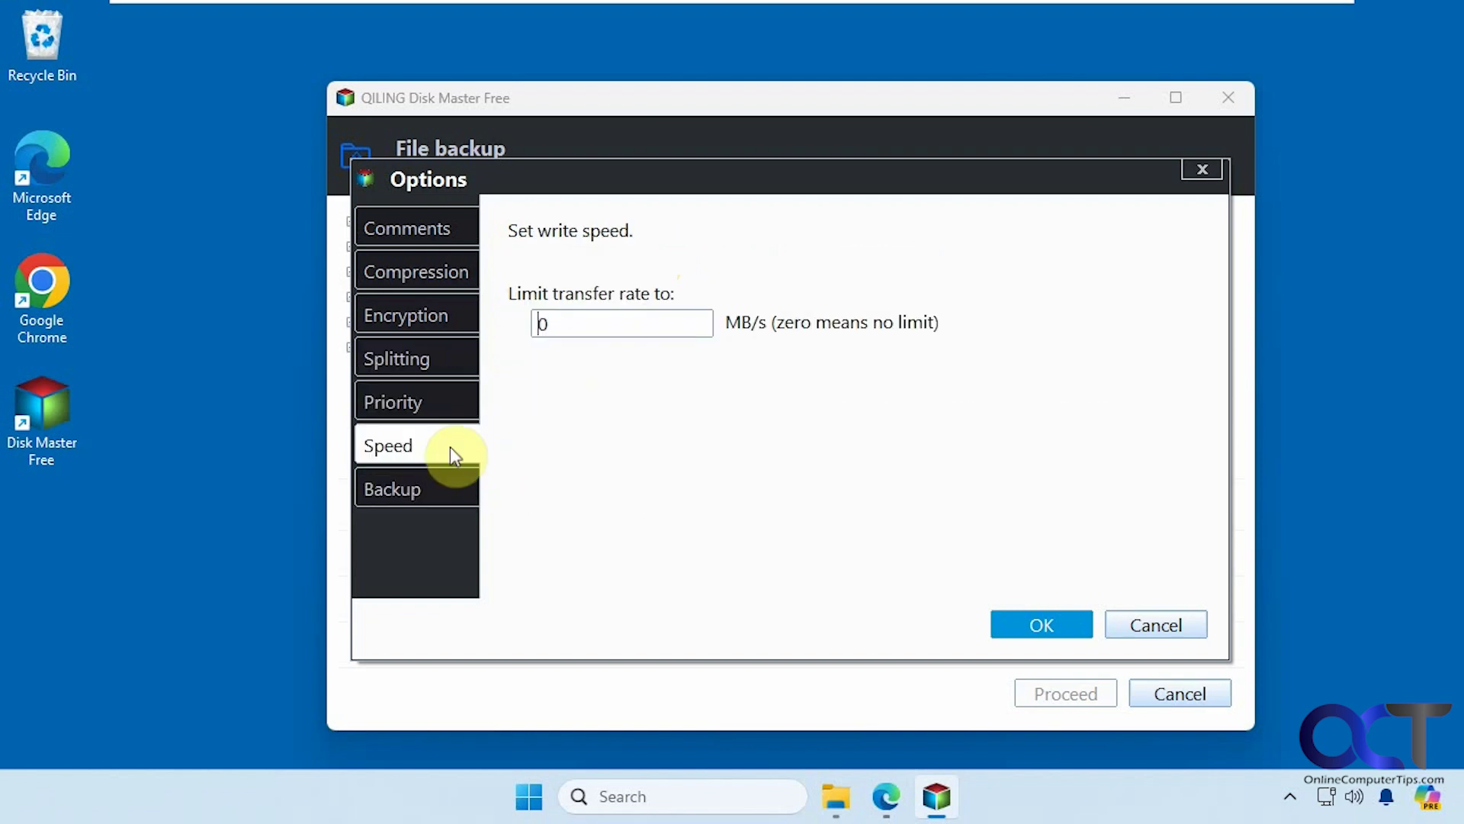
click(437, 482)
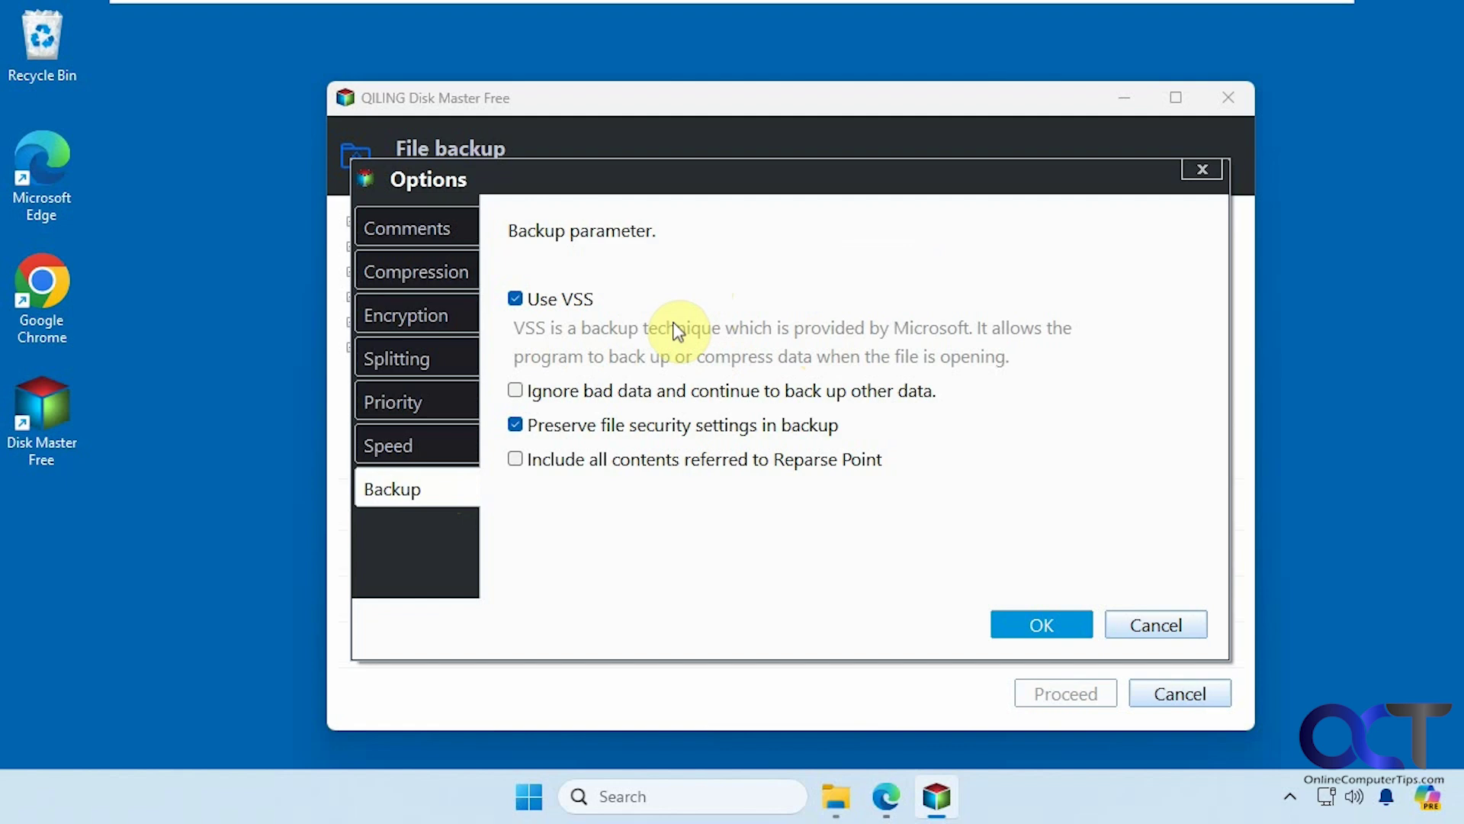
click(1153, 623)
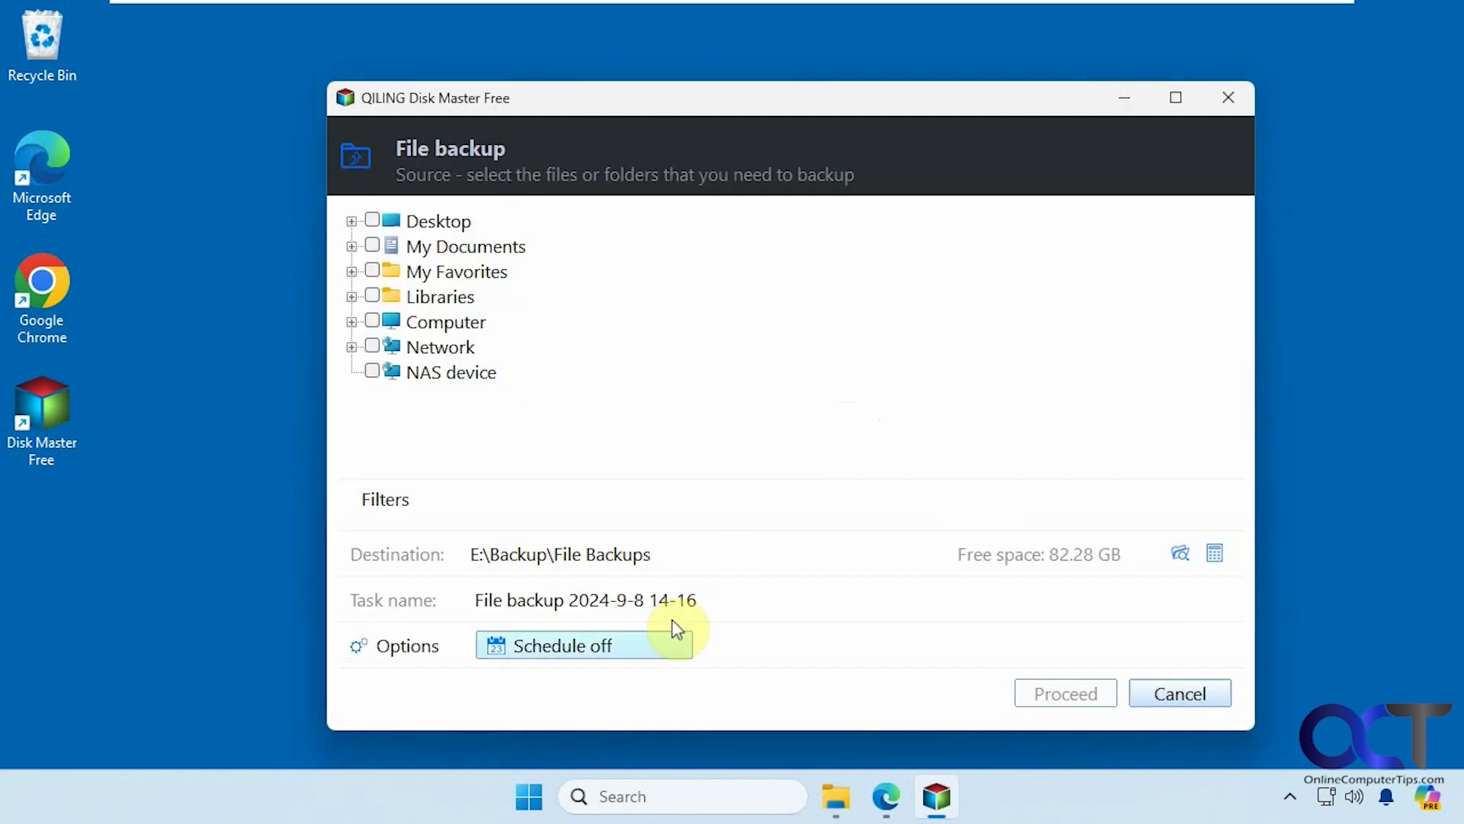
click(580, 649)
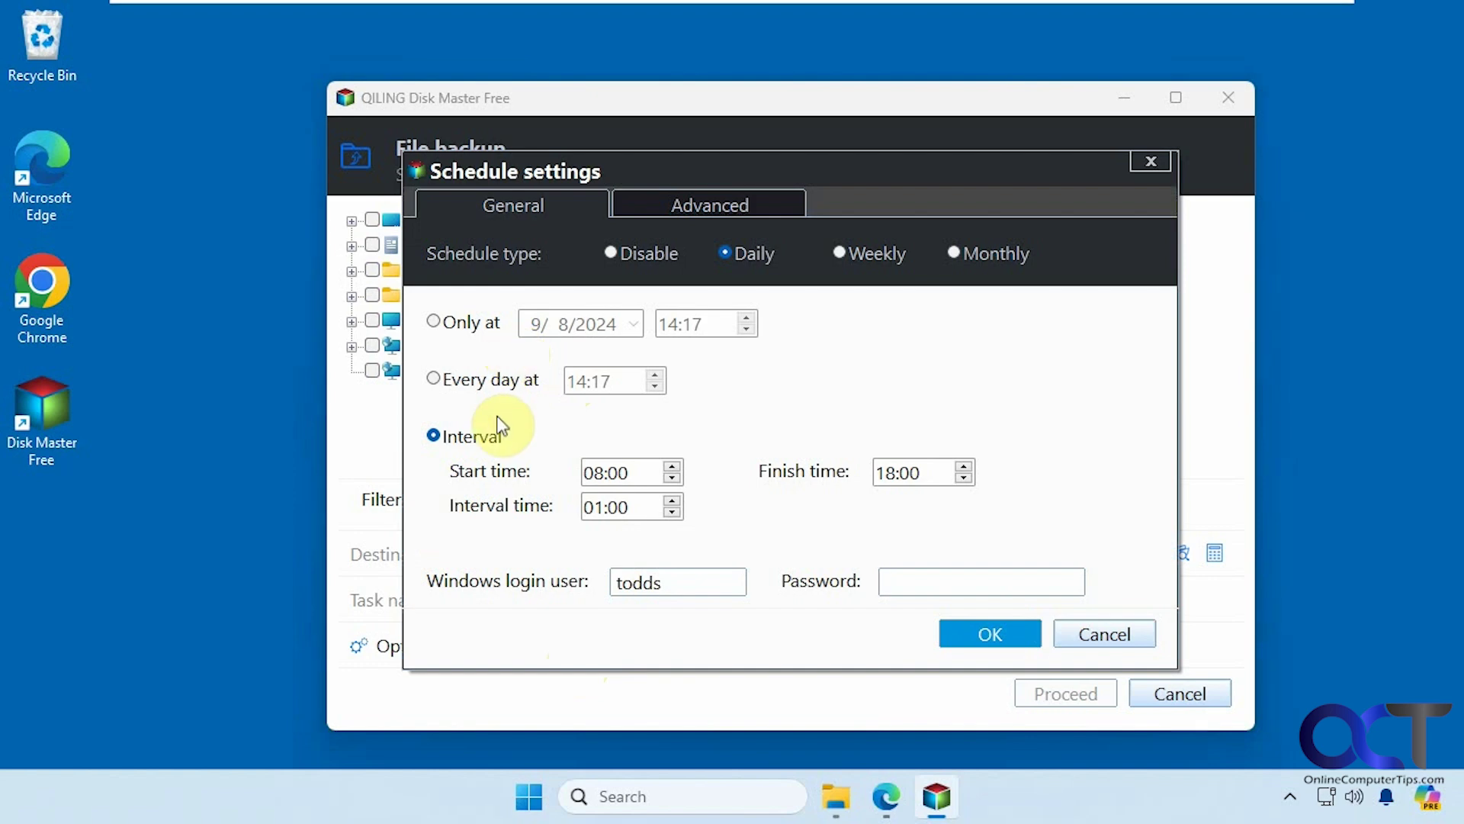
click(674, 216)
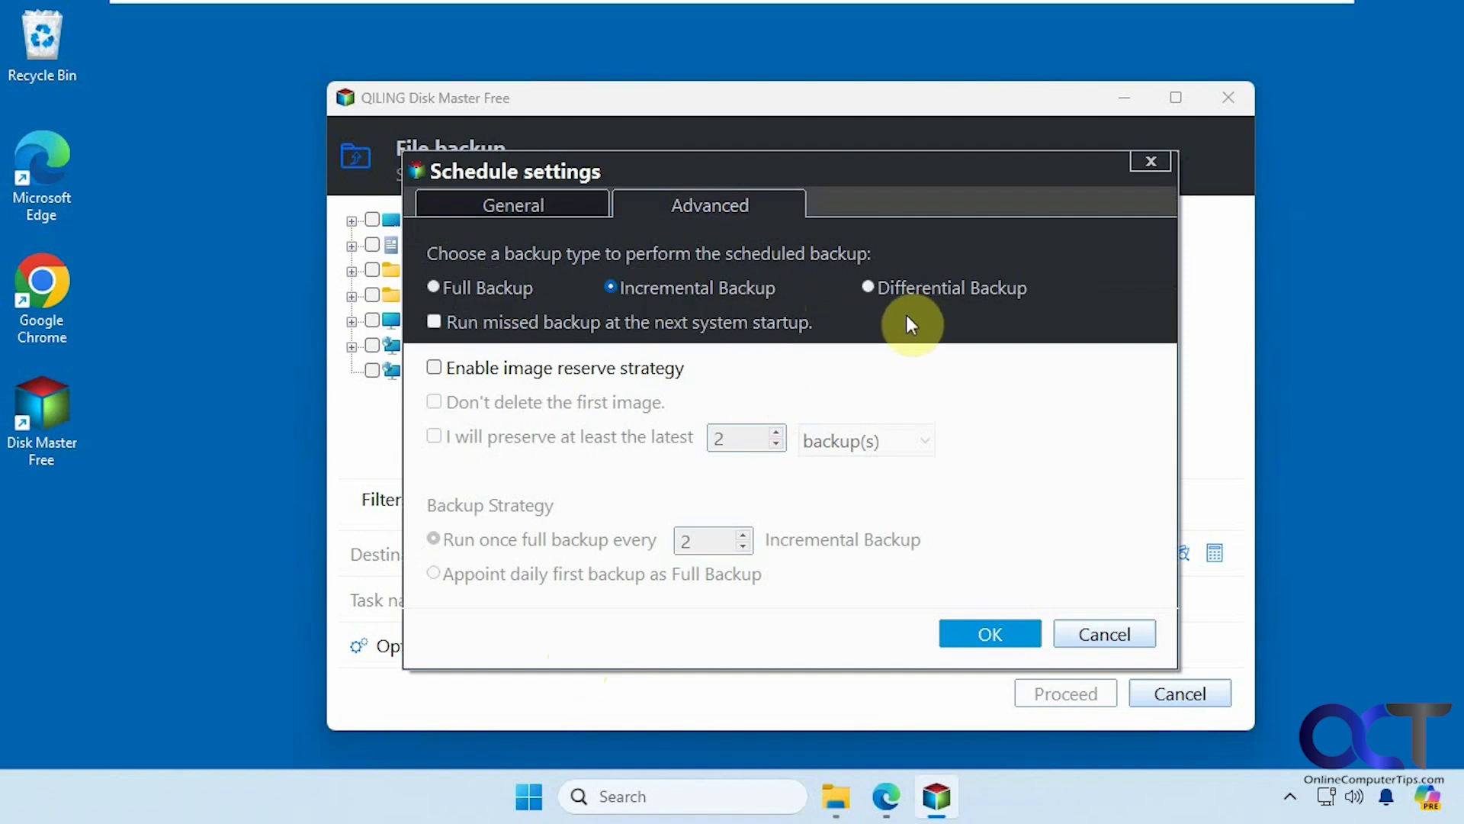
click(1101, 630)
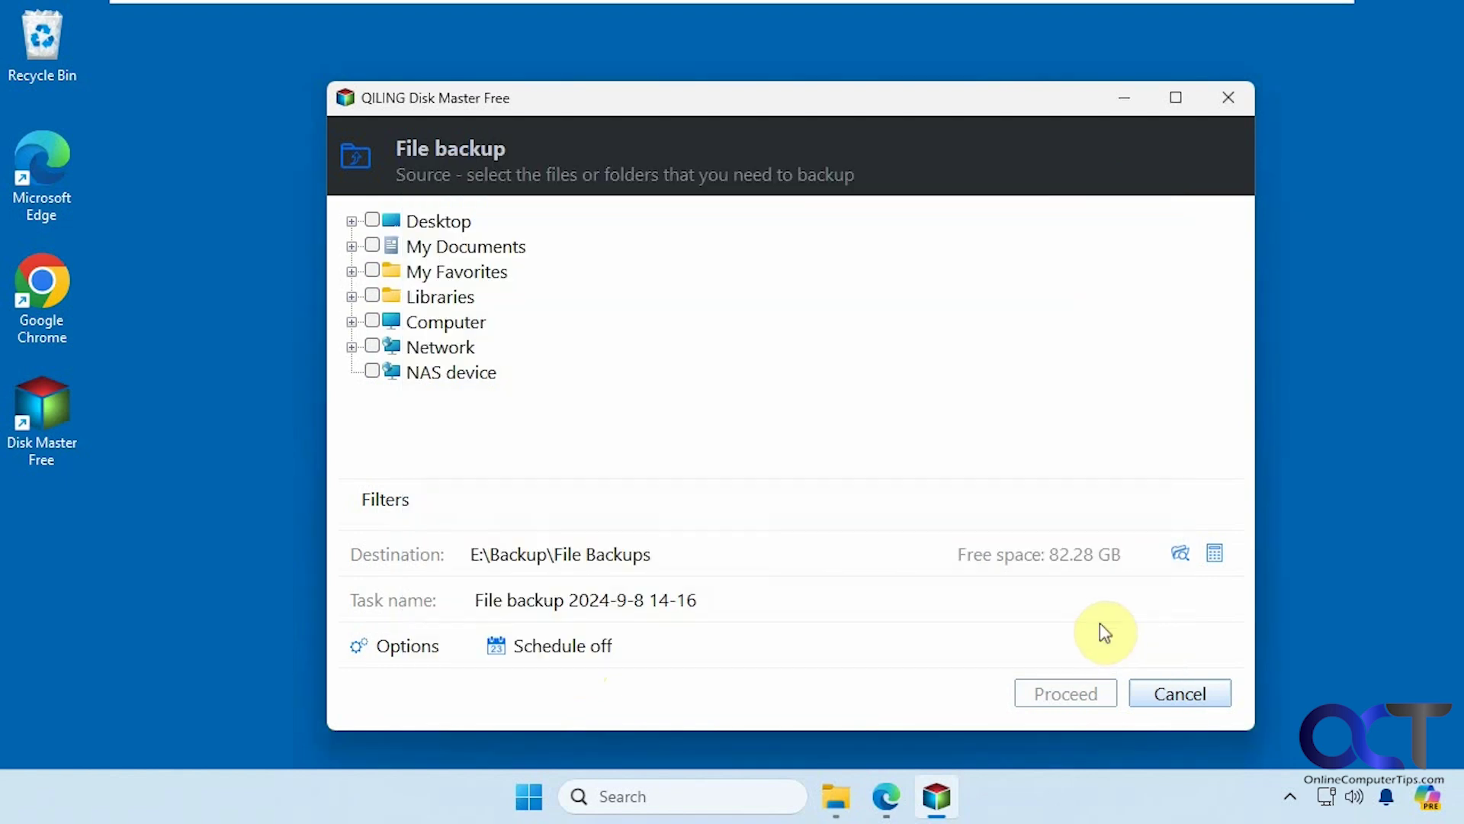
Select My Documents and the Pictures folder under C:\Users for the backup
click(1214, 556)
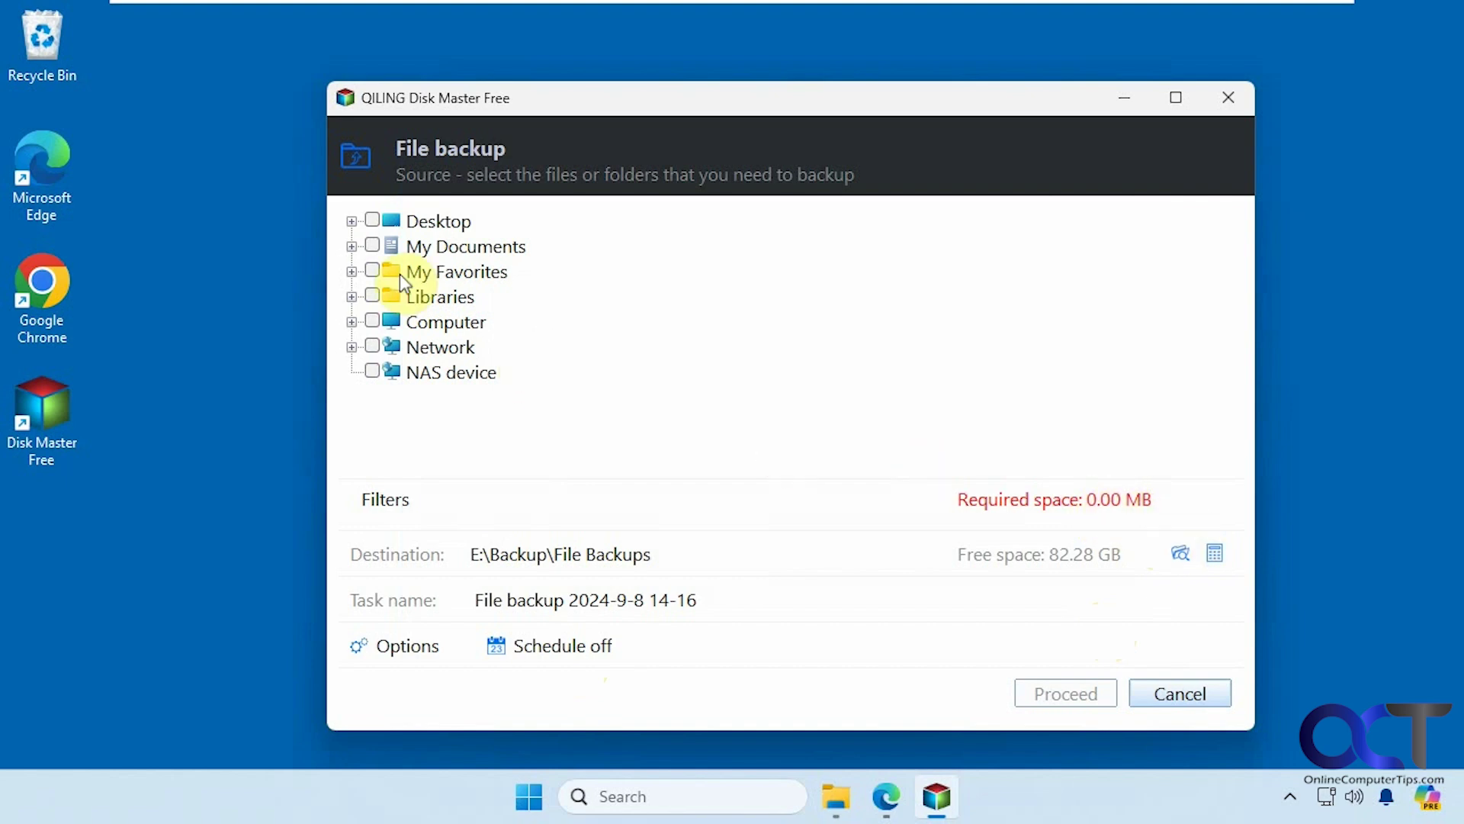
click(371, 246)
click(371, 246)
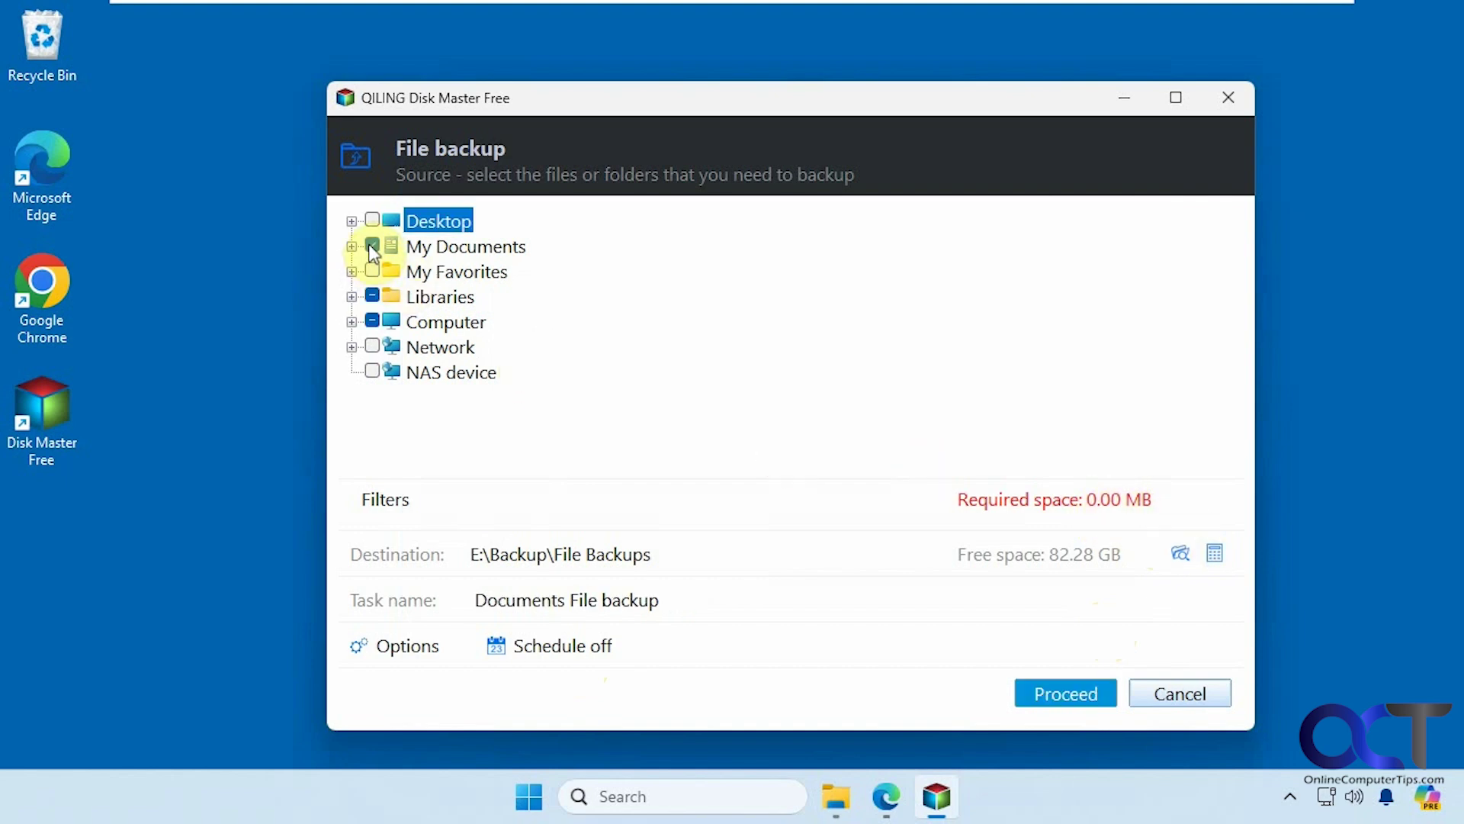
click(352, 322)
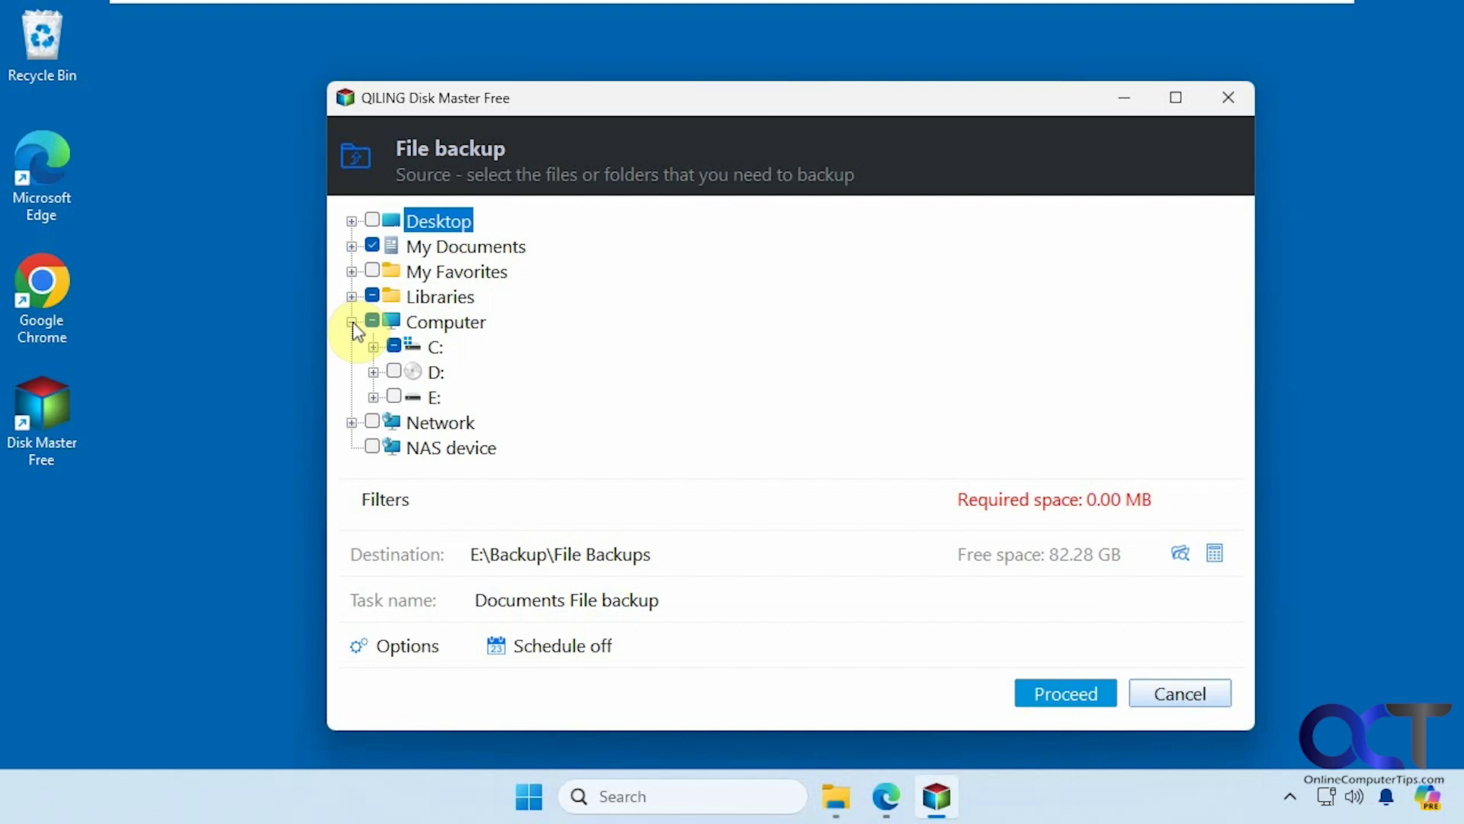
click(372, 347)
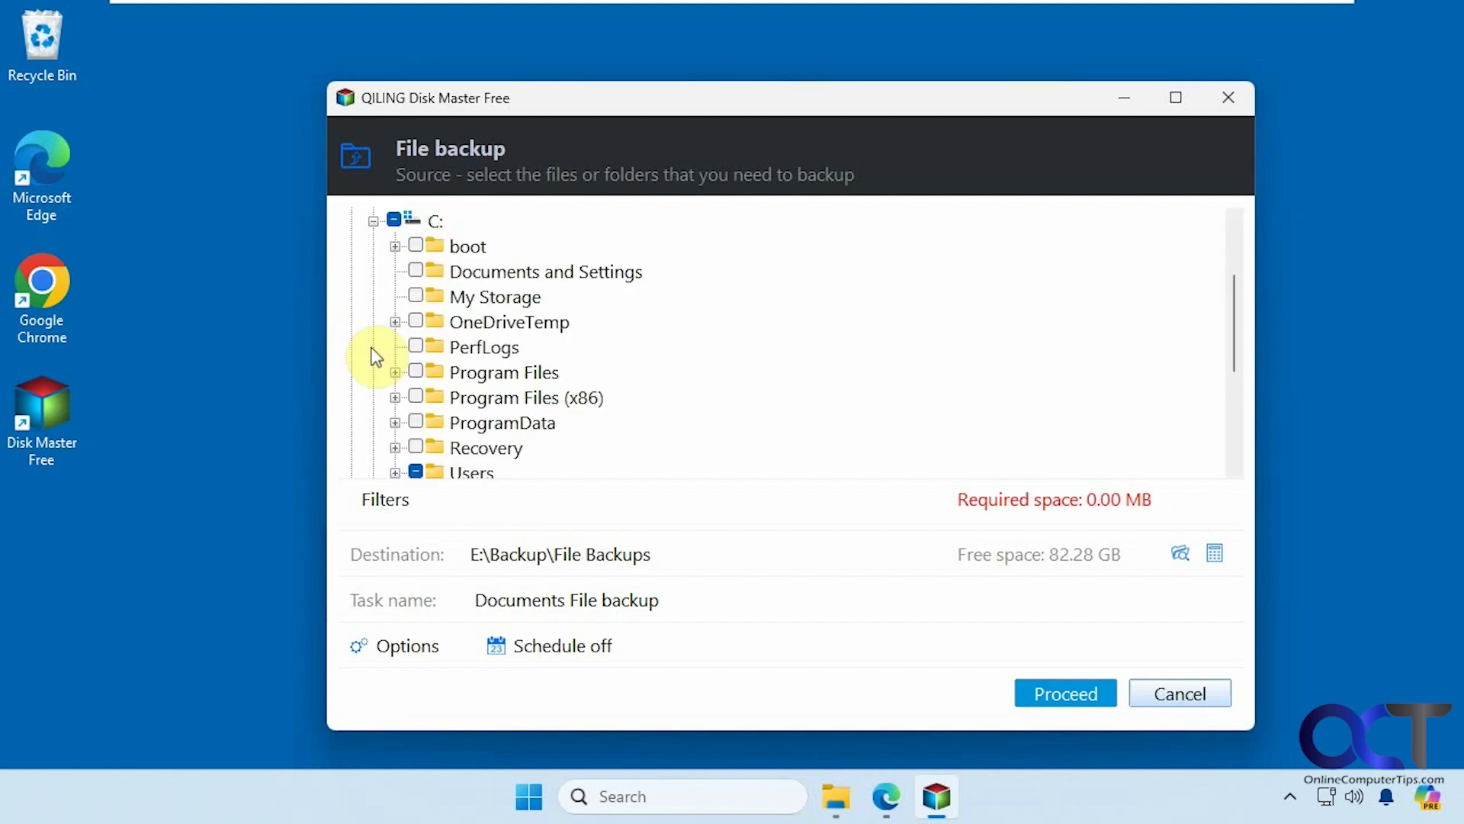
click(395, 472)
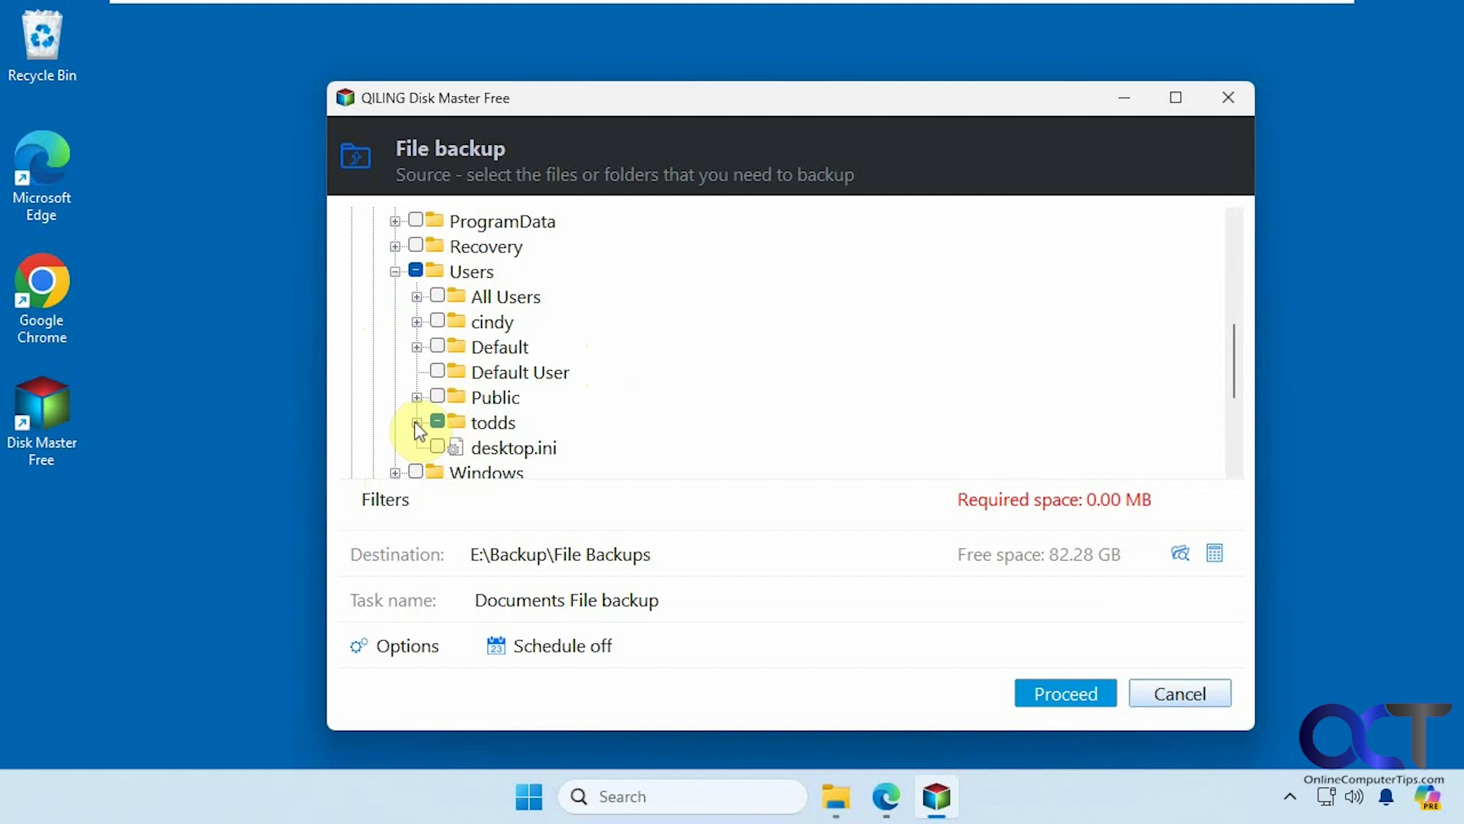
click(417, 422)
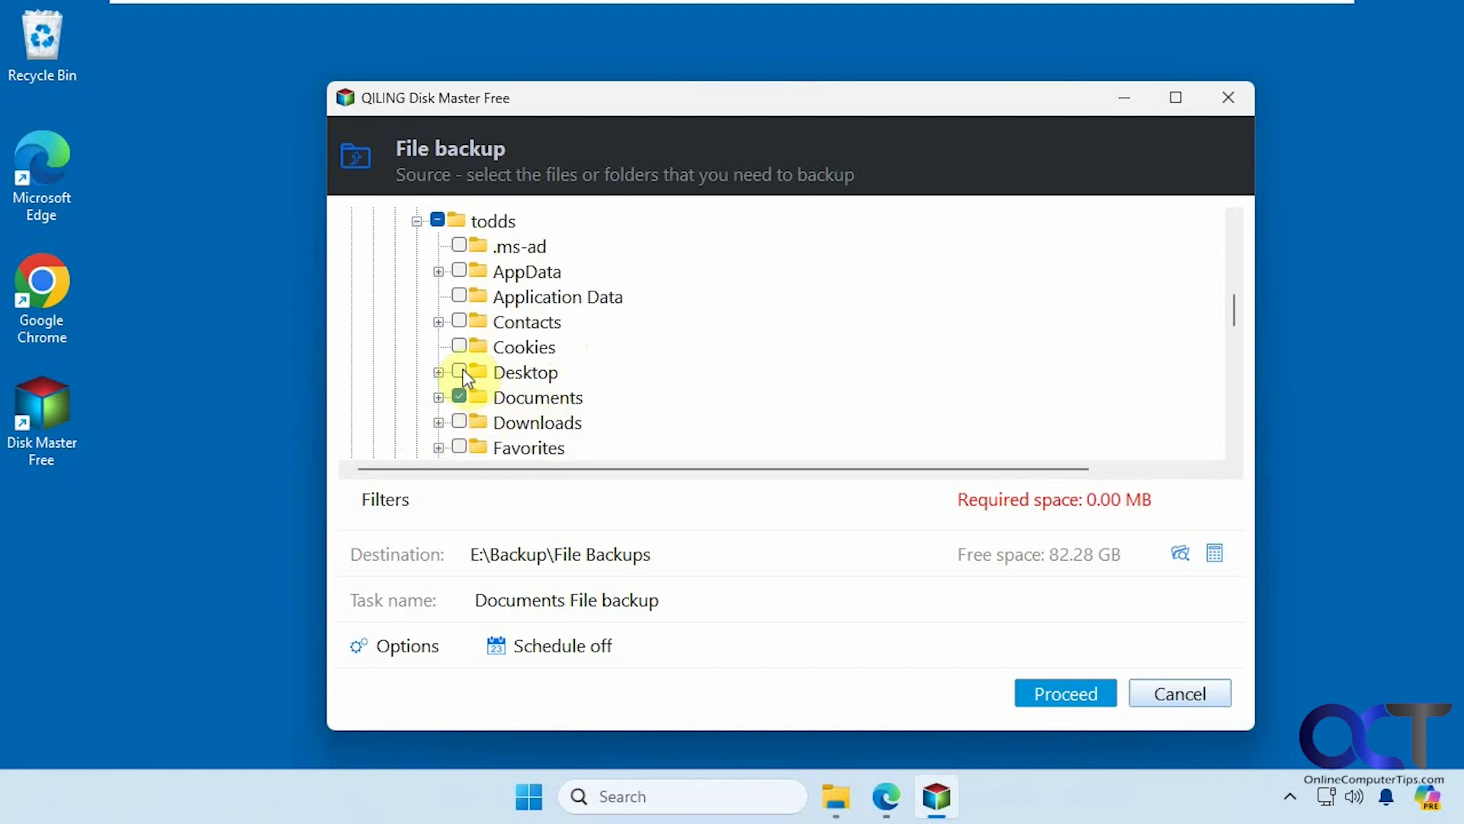
drag(1233, 316, 1232, 345)
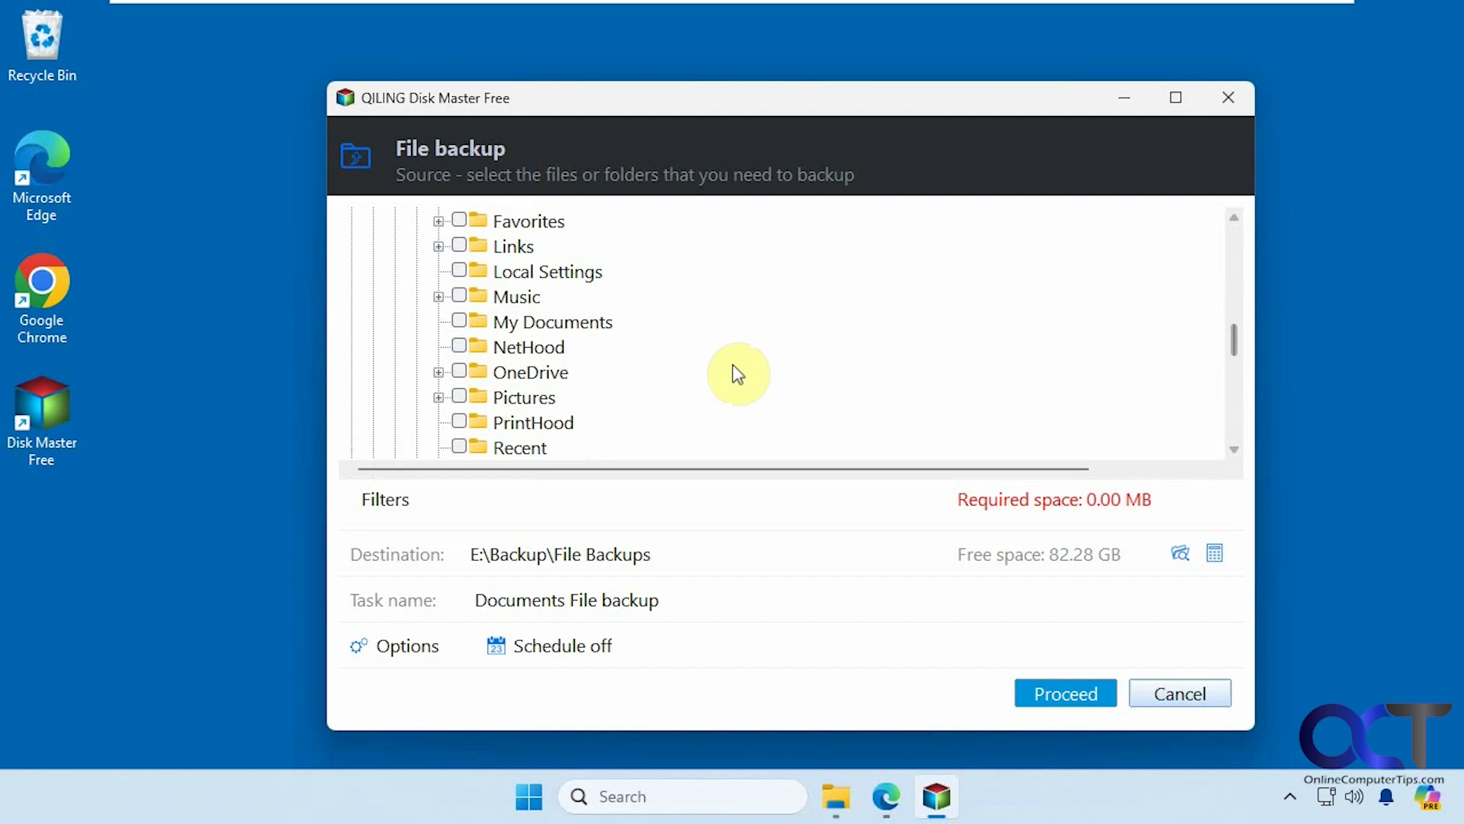
click(459, 396)
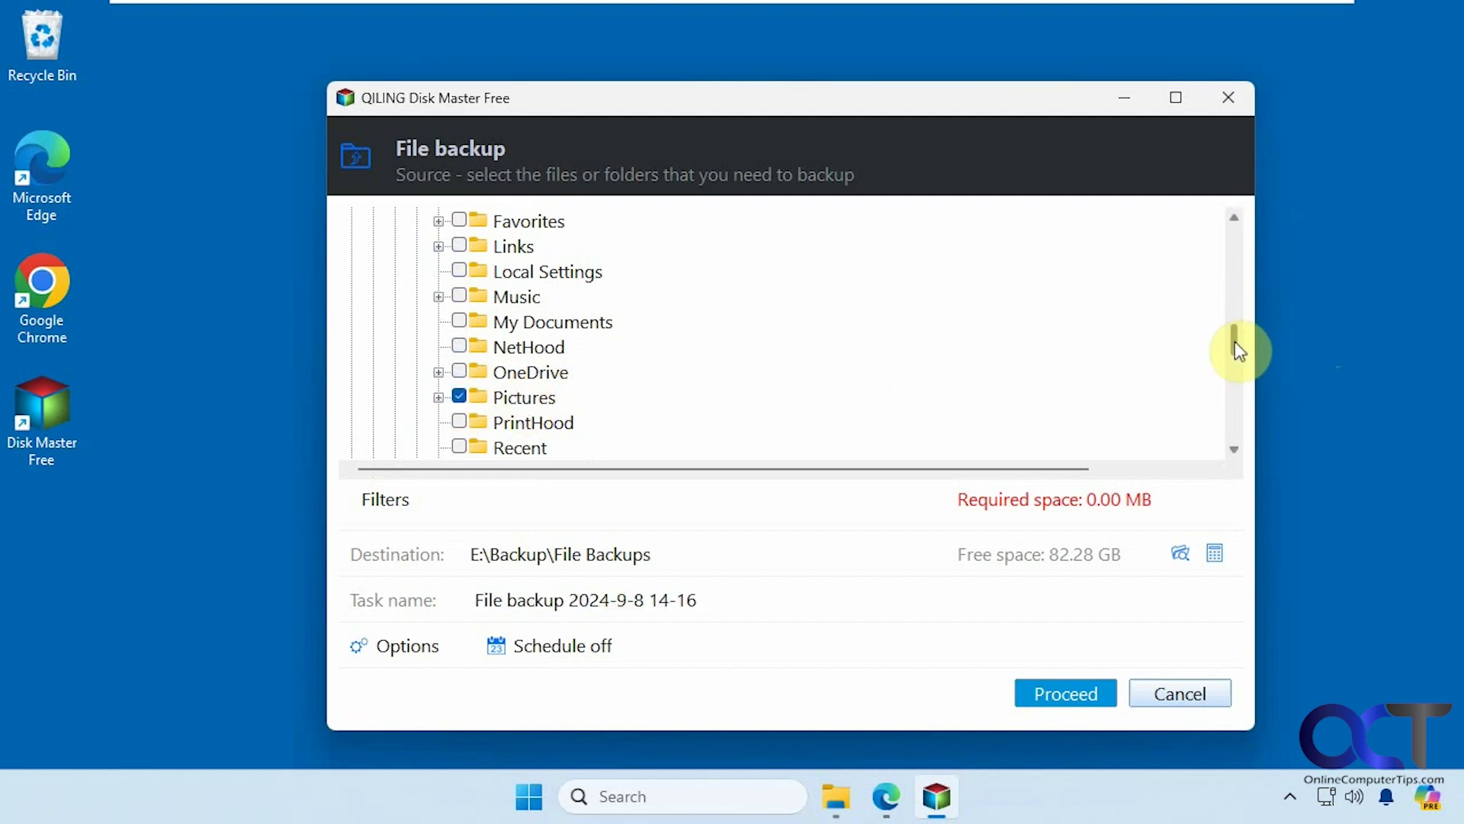
Recalculate the required space and start the backup to E:\Backup\File Backups
drag(1234, 341, 1243, 282)
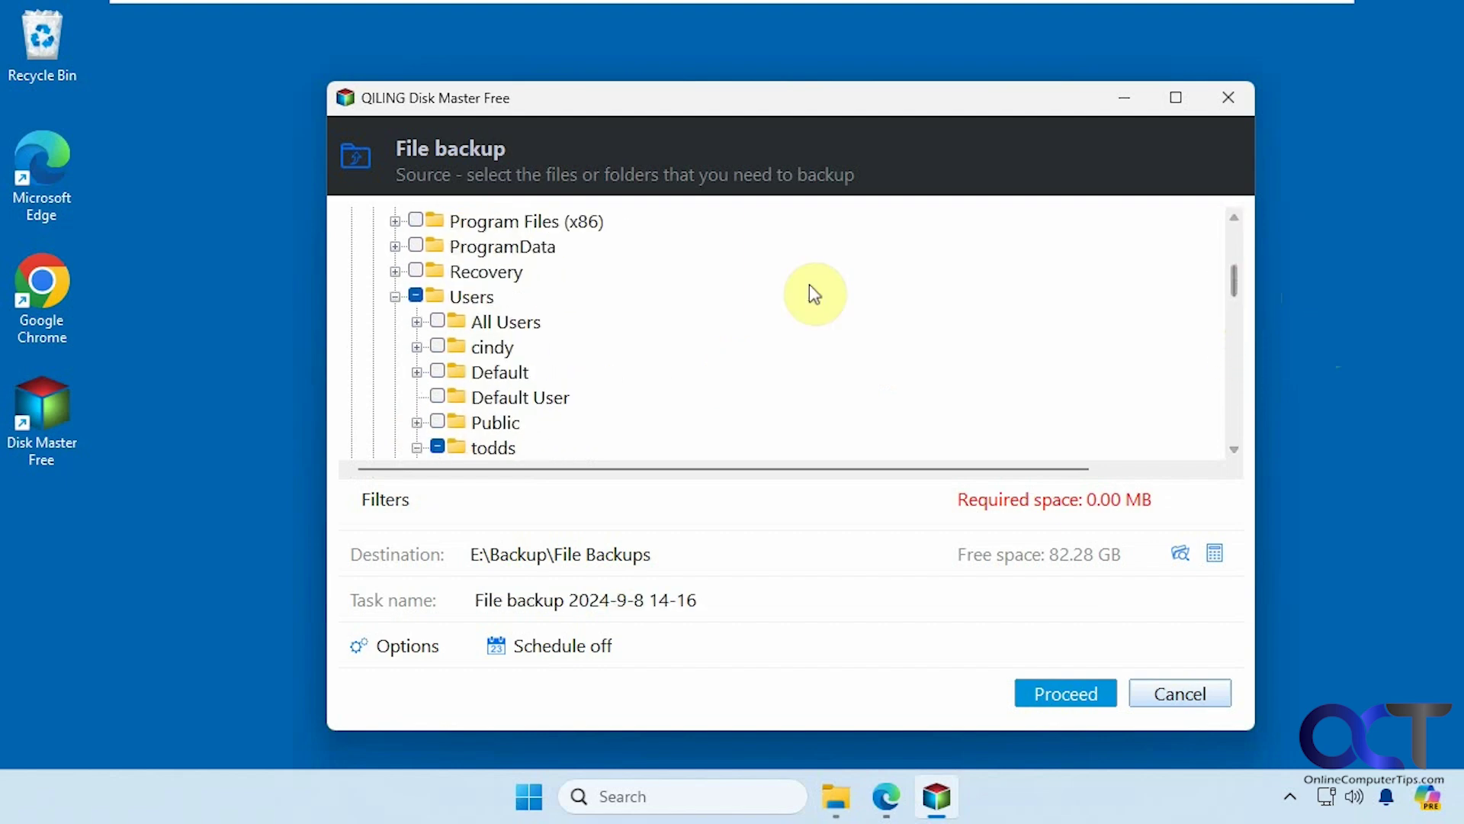
click(395, 296)
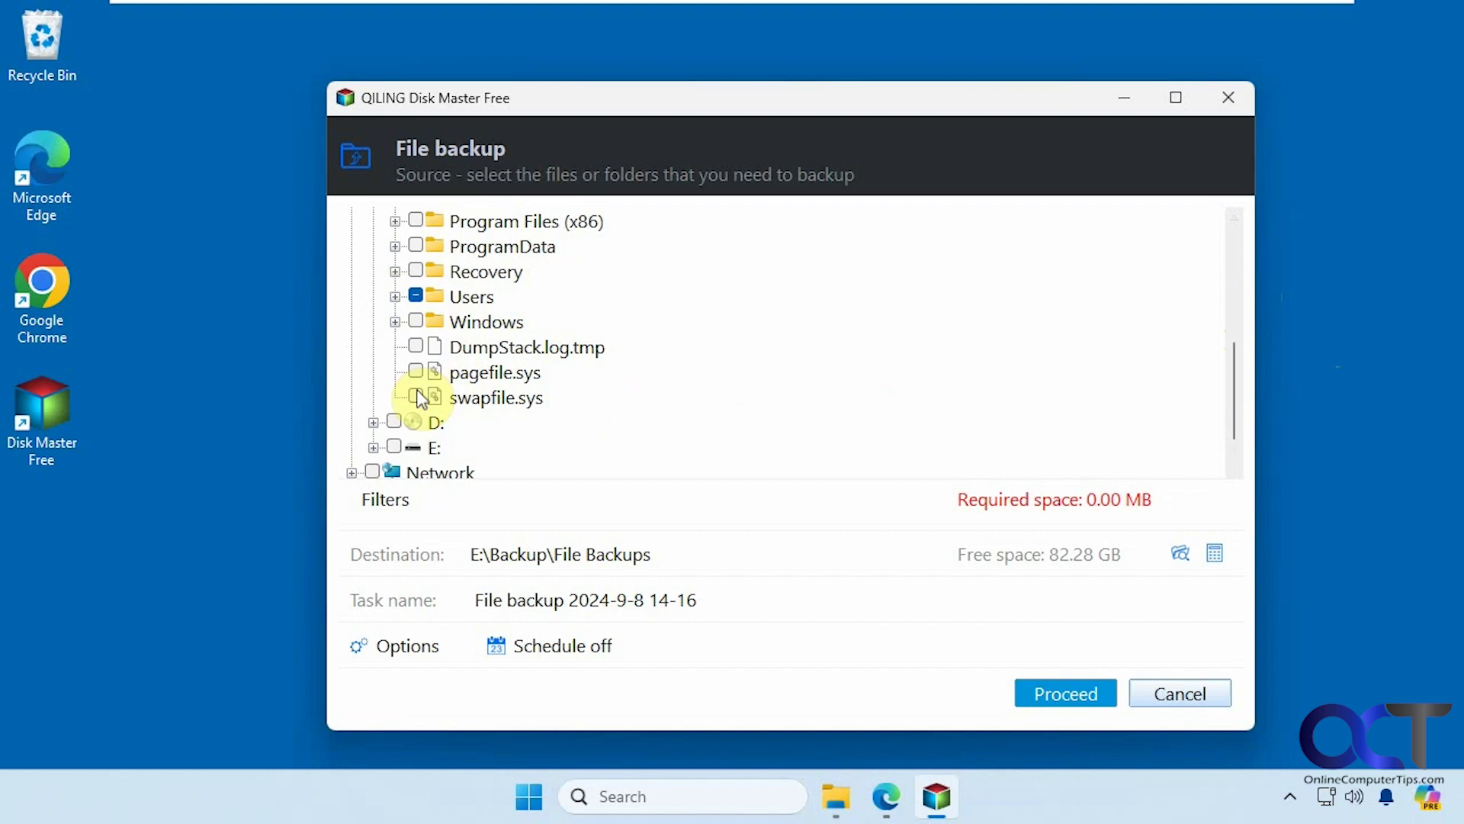
scroll(549, 359, up, 3)
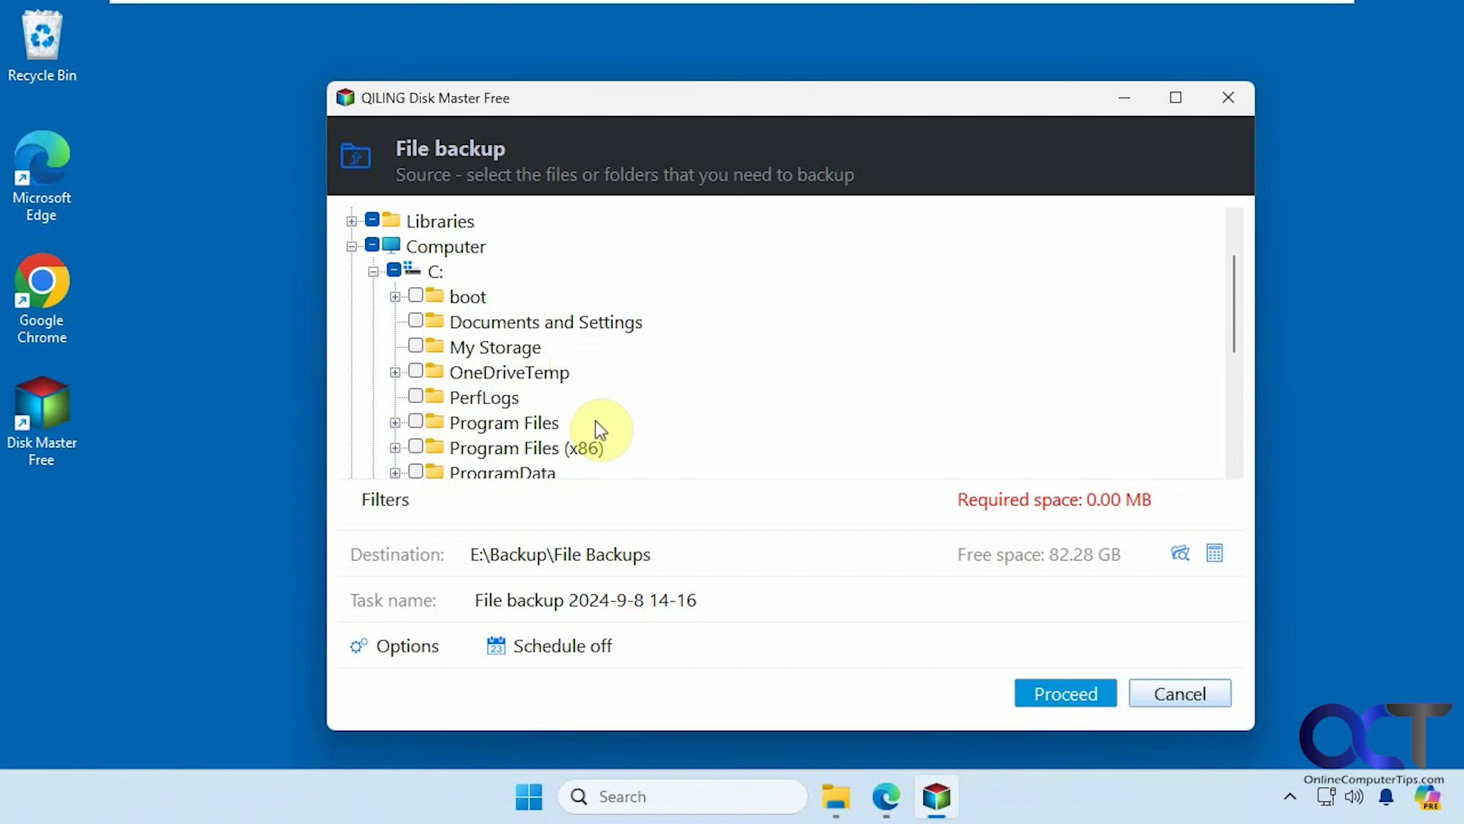
click(1214, 554)
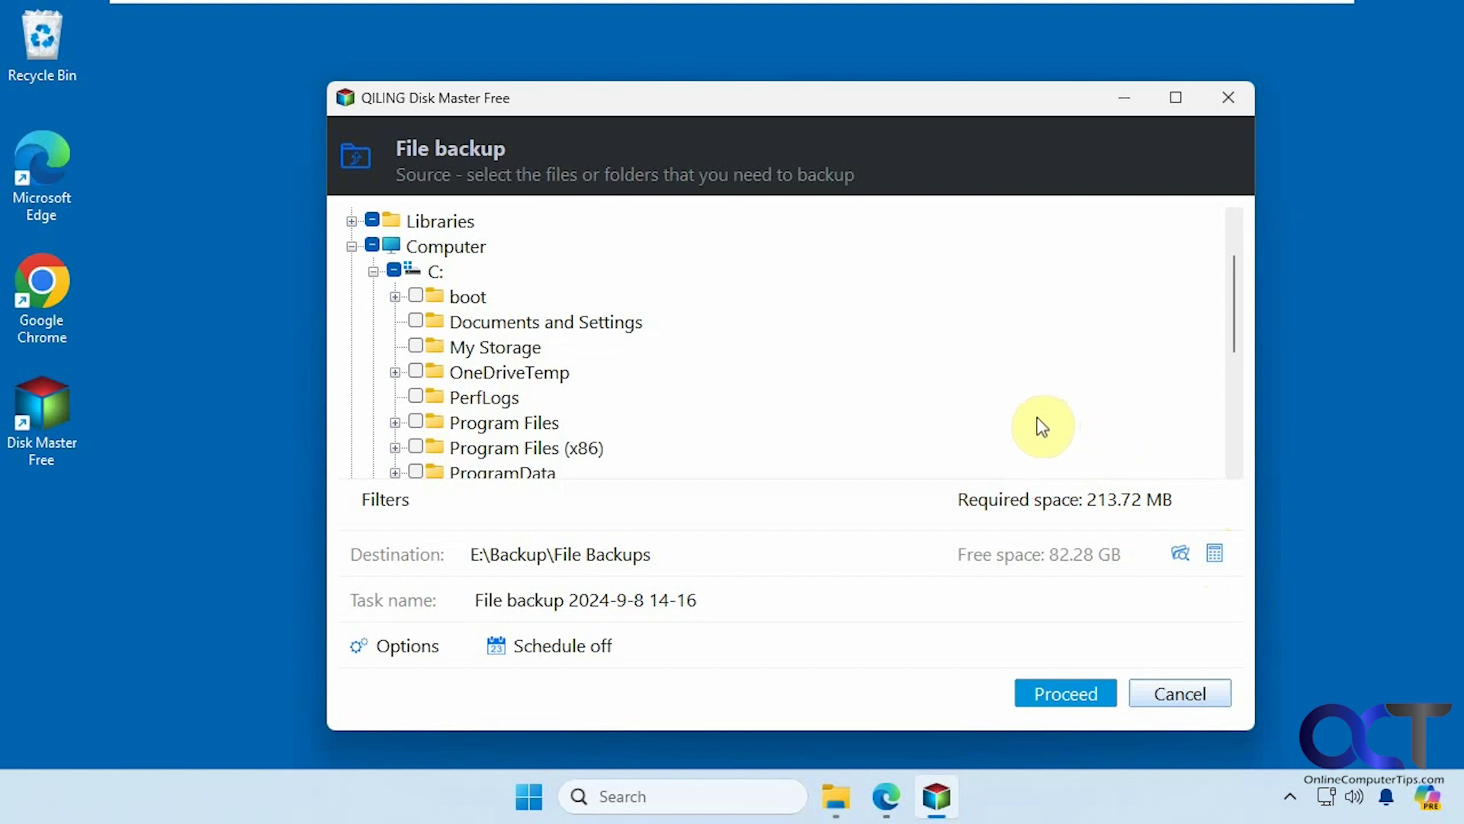
click(1065, 694)
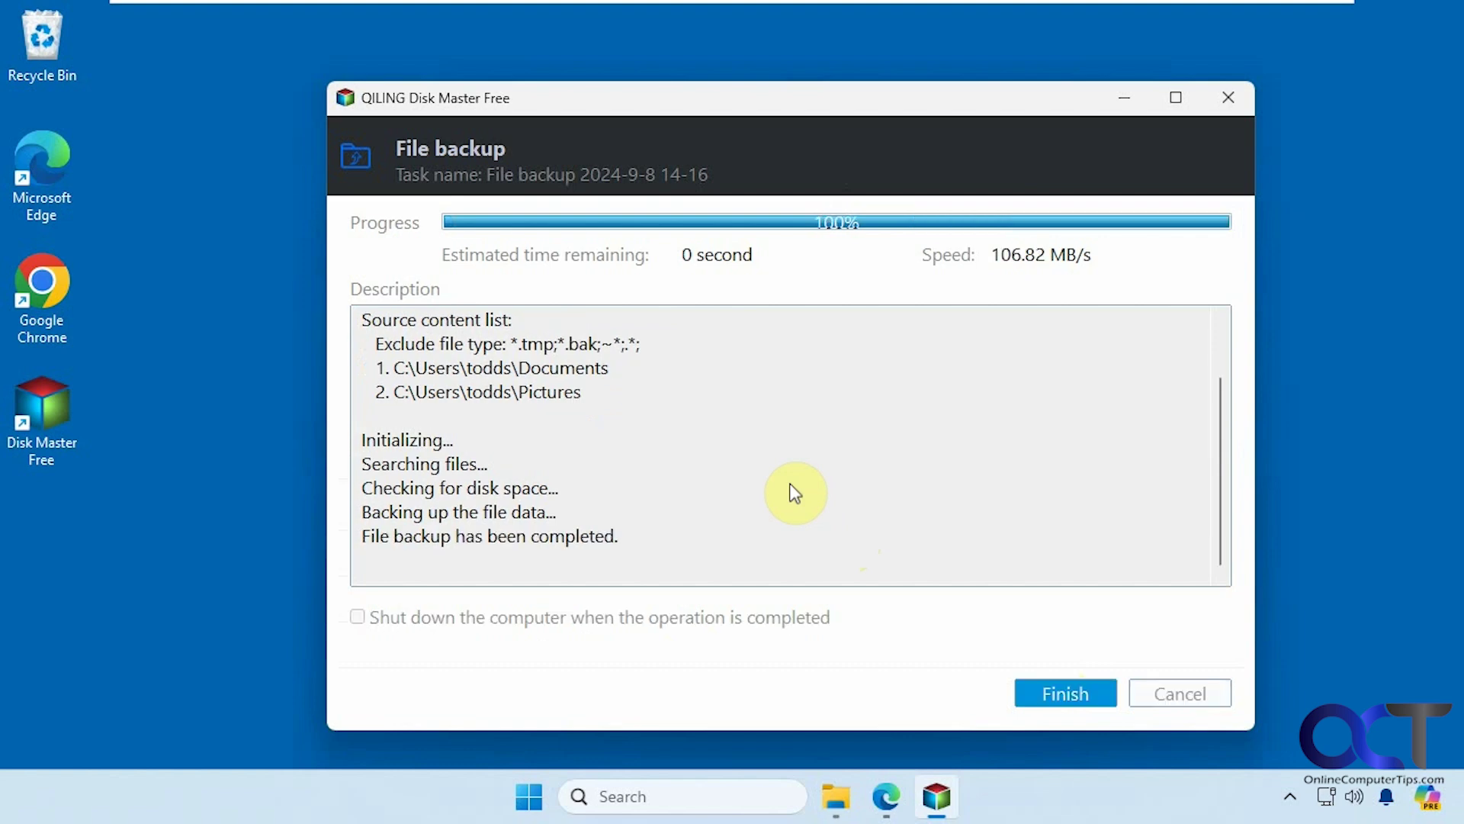
Finish the completed backup to return to the backup list
click(1054, 697)
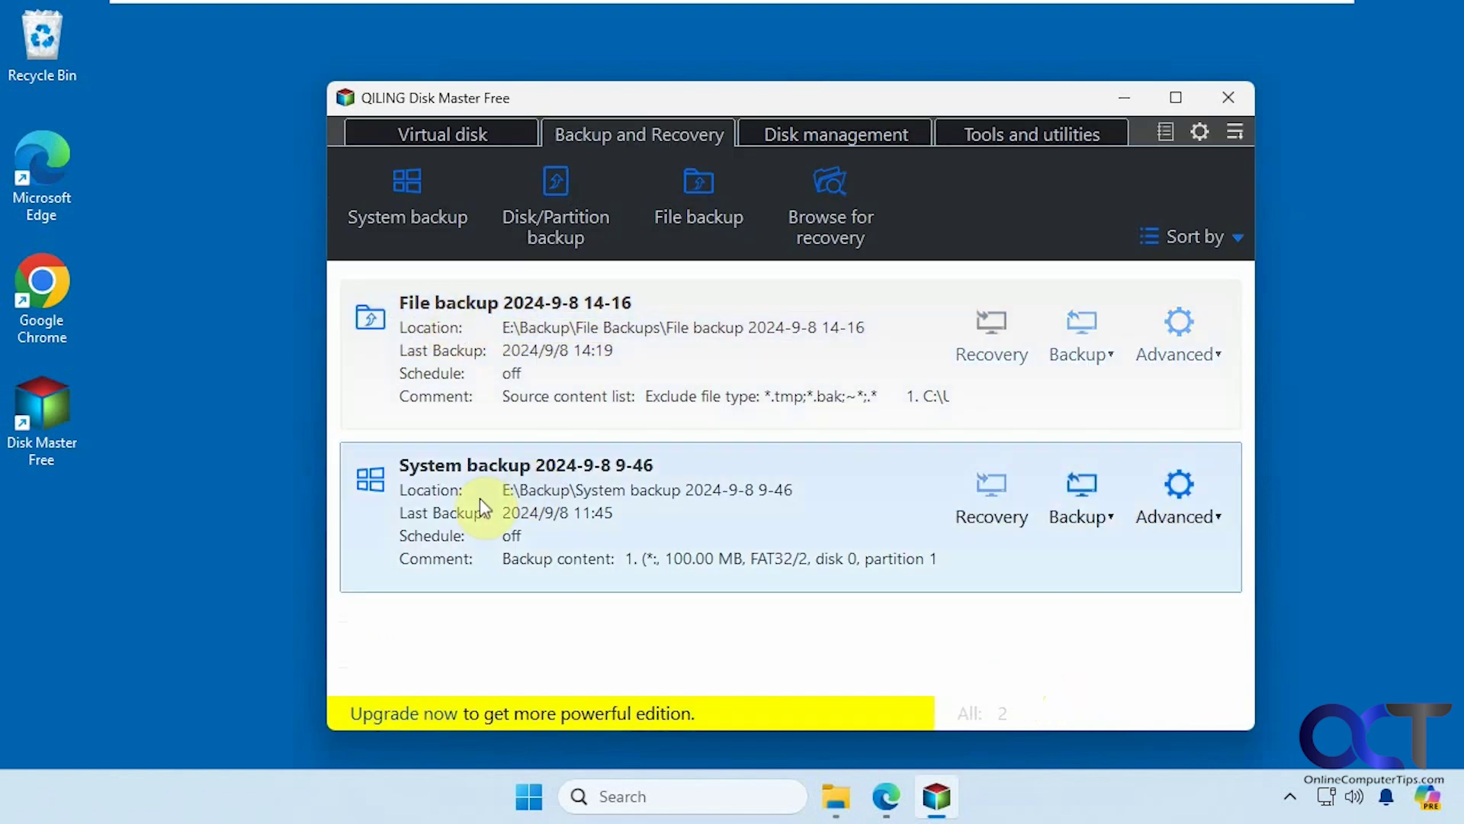
click(486, 497)
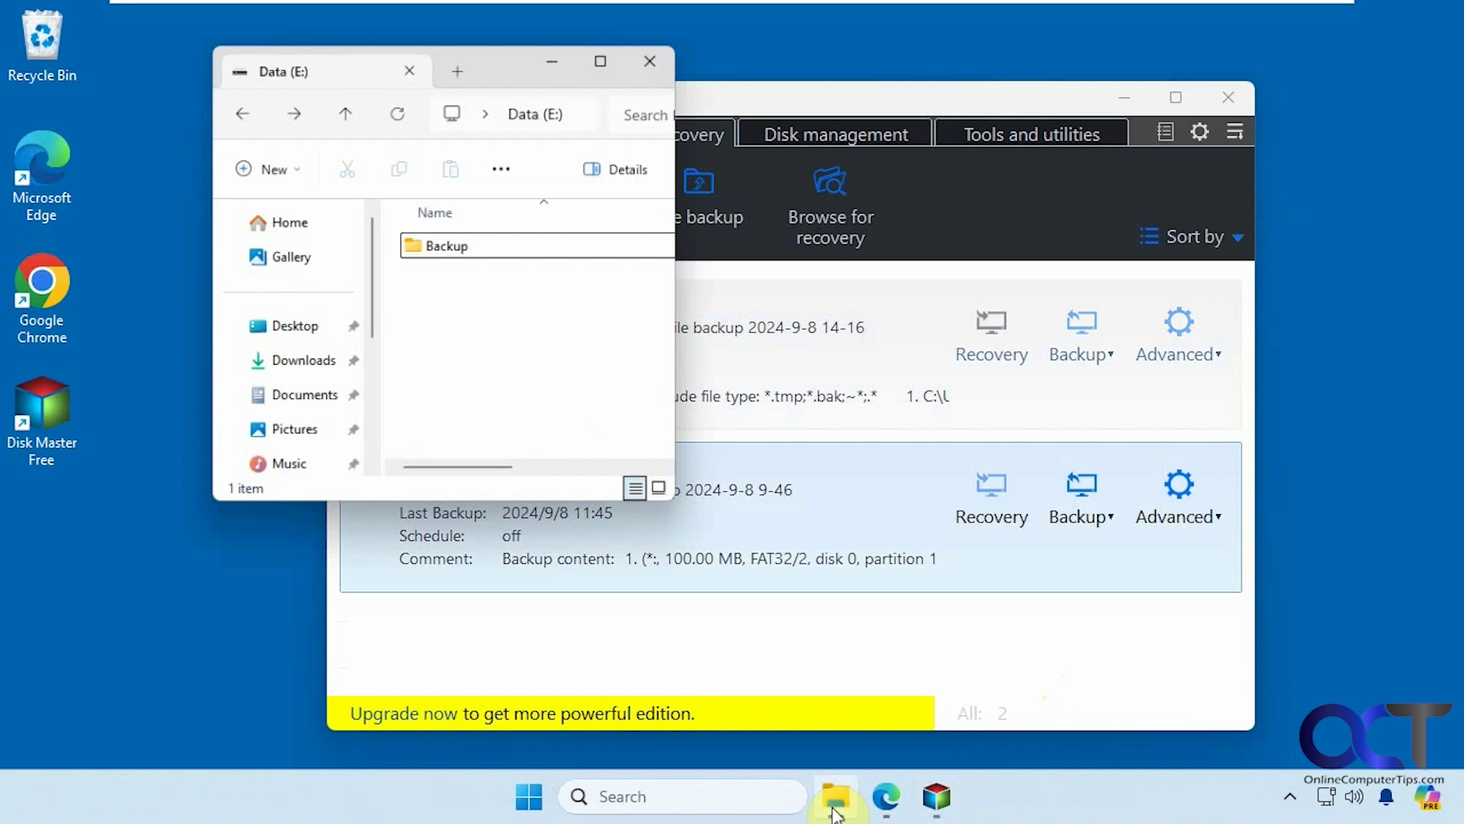
double_click(425, 214)
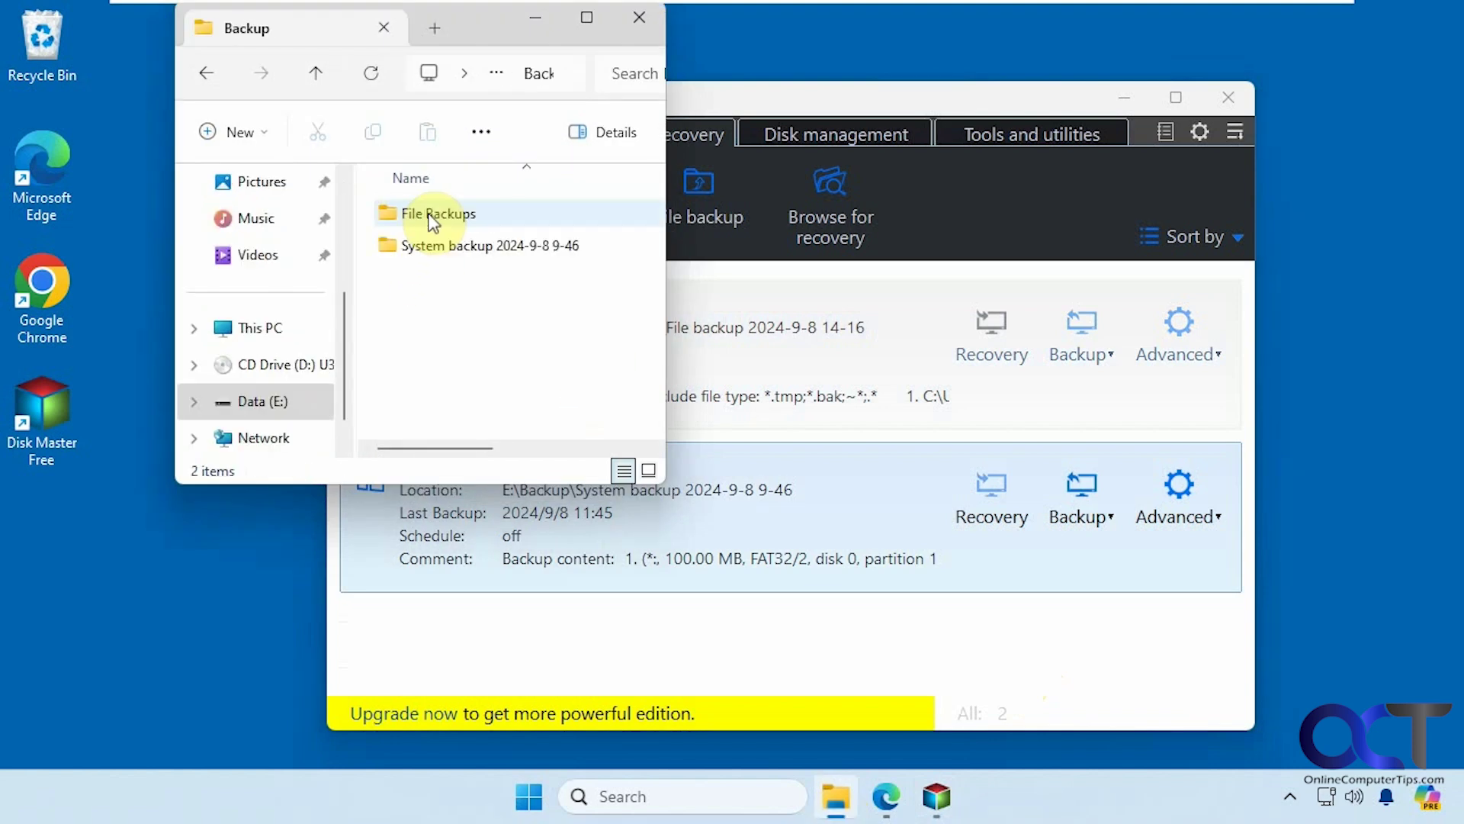
click(412, 215)
double_click(410, 214)
double_click(411, 214)
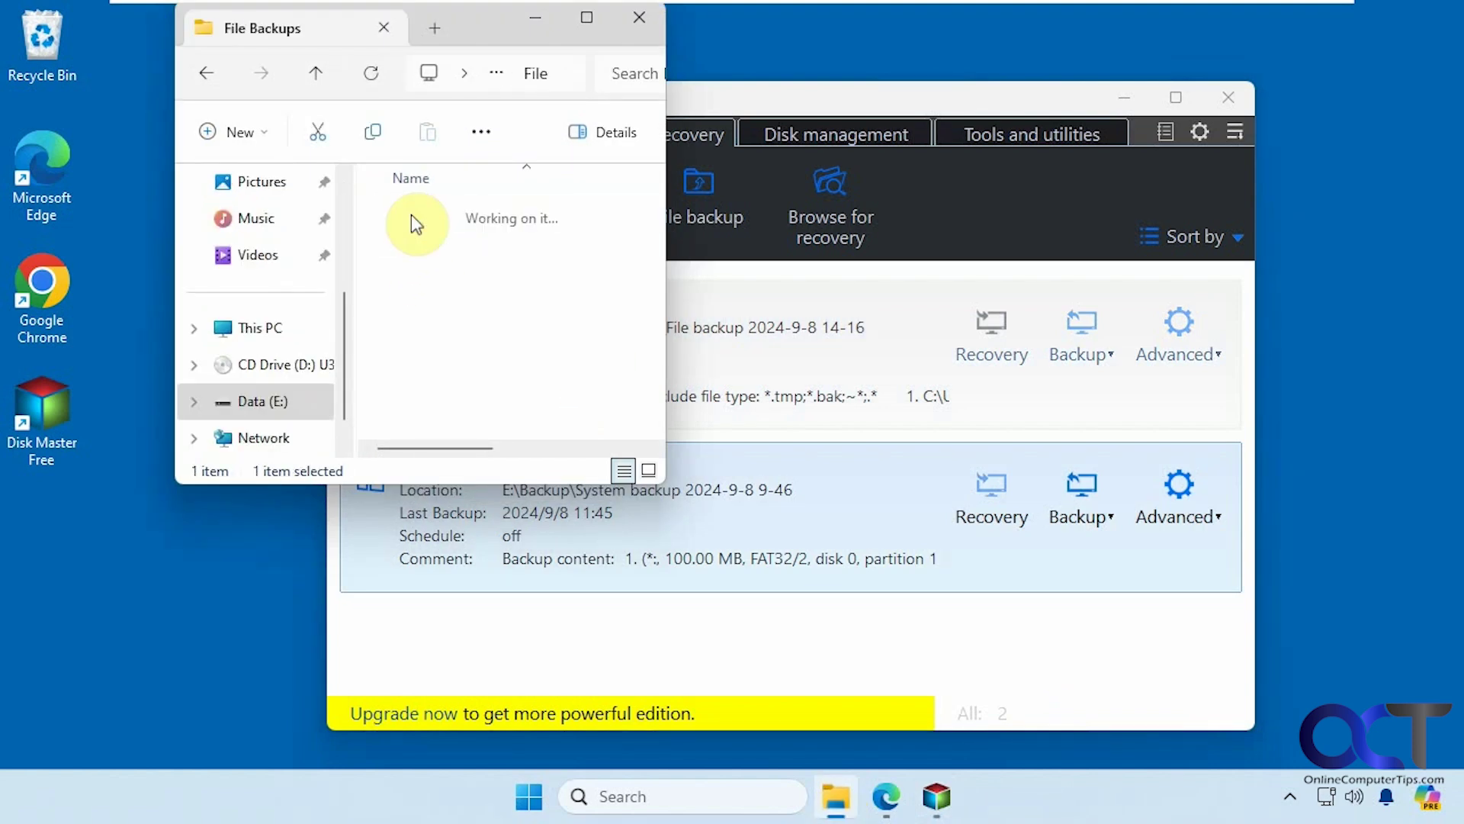
drag(665, 328, 777, 335)
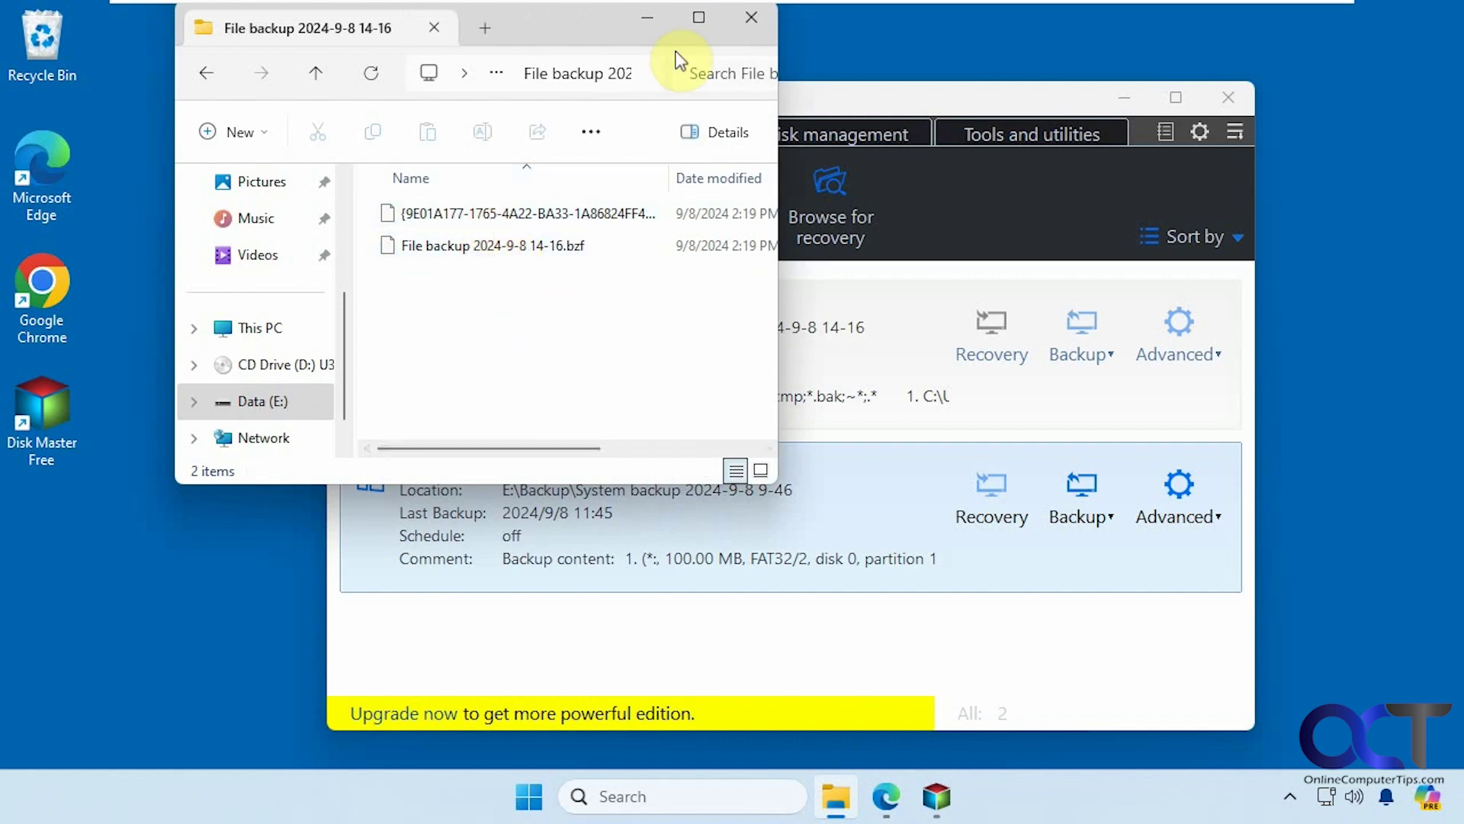
click(645, 23)
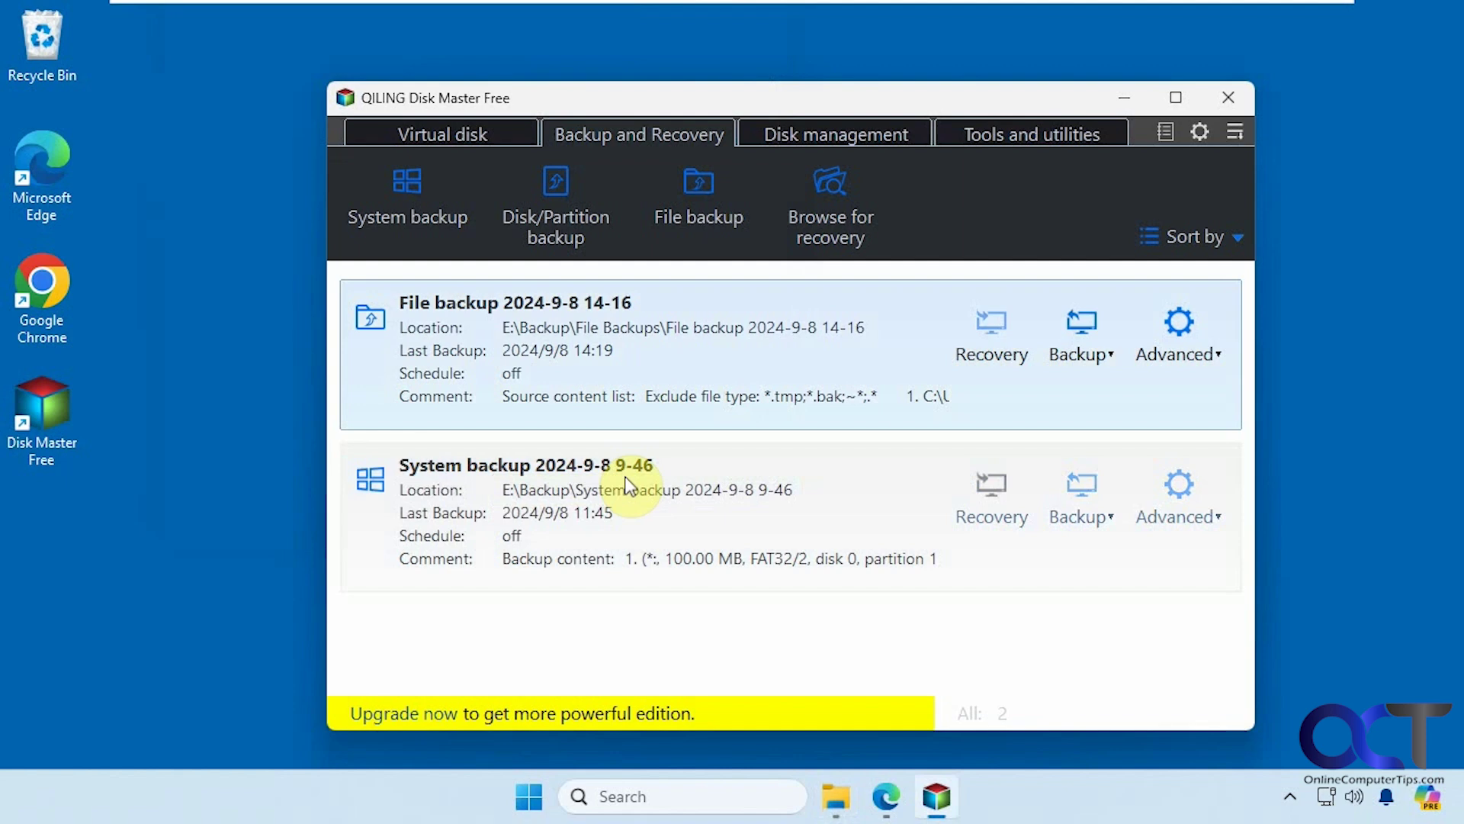
Open the file backup's actions menu and dismiss the backup type choices
click(1205, 357)
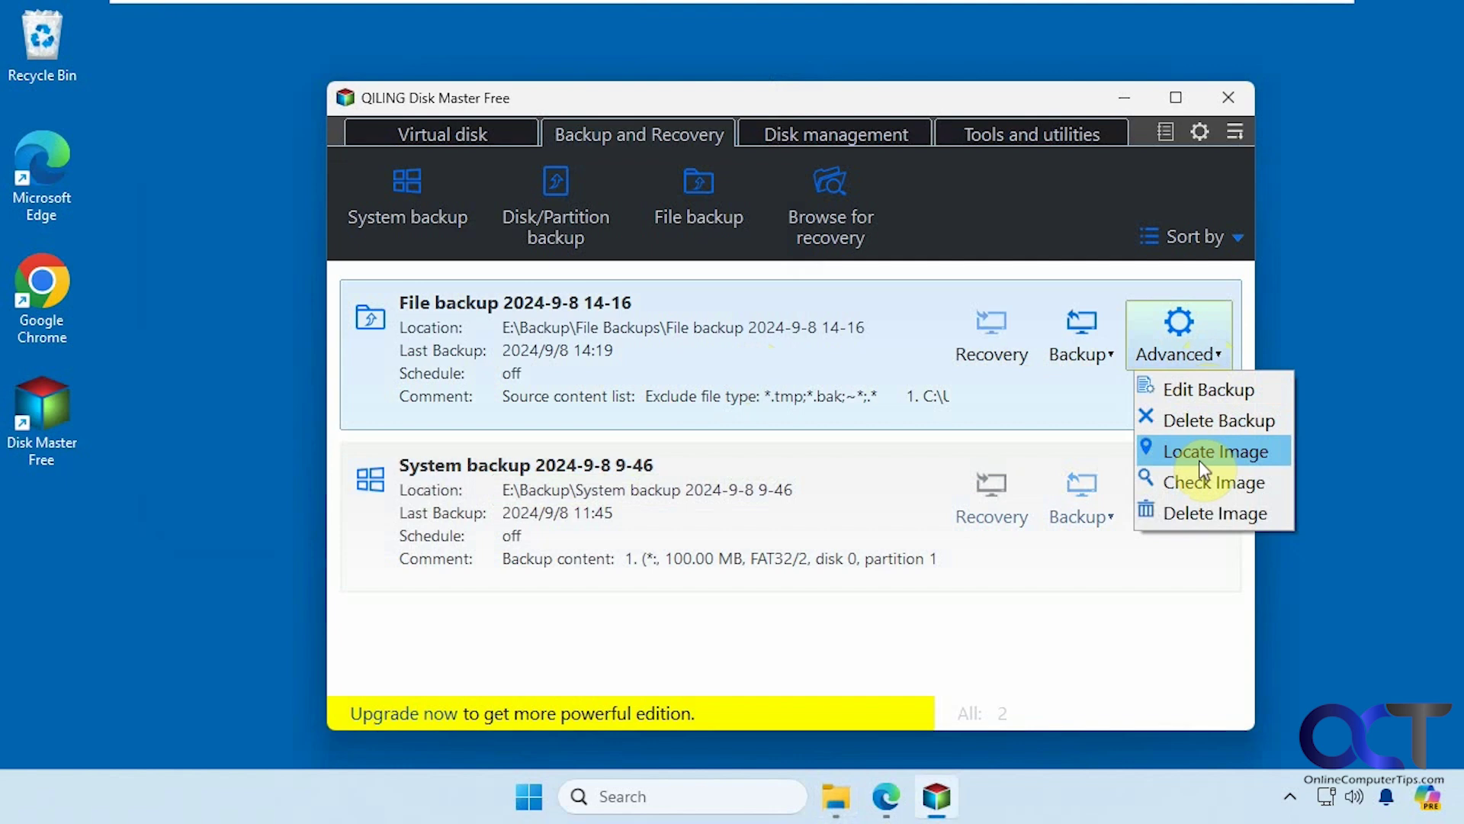
click(1108, 358)
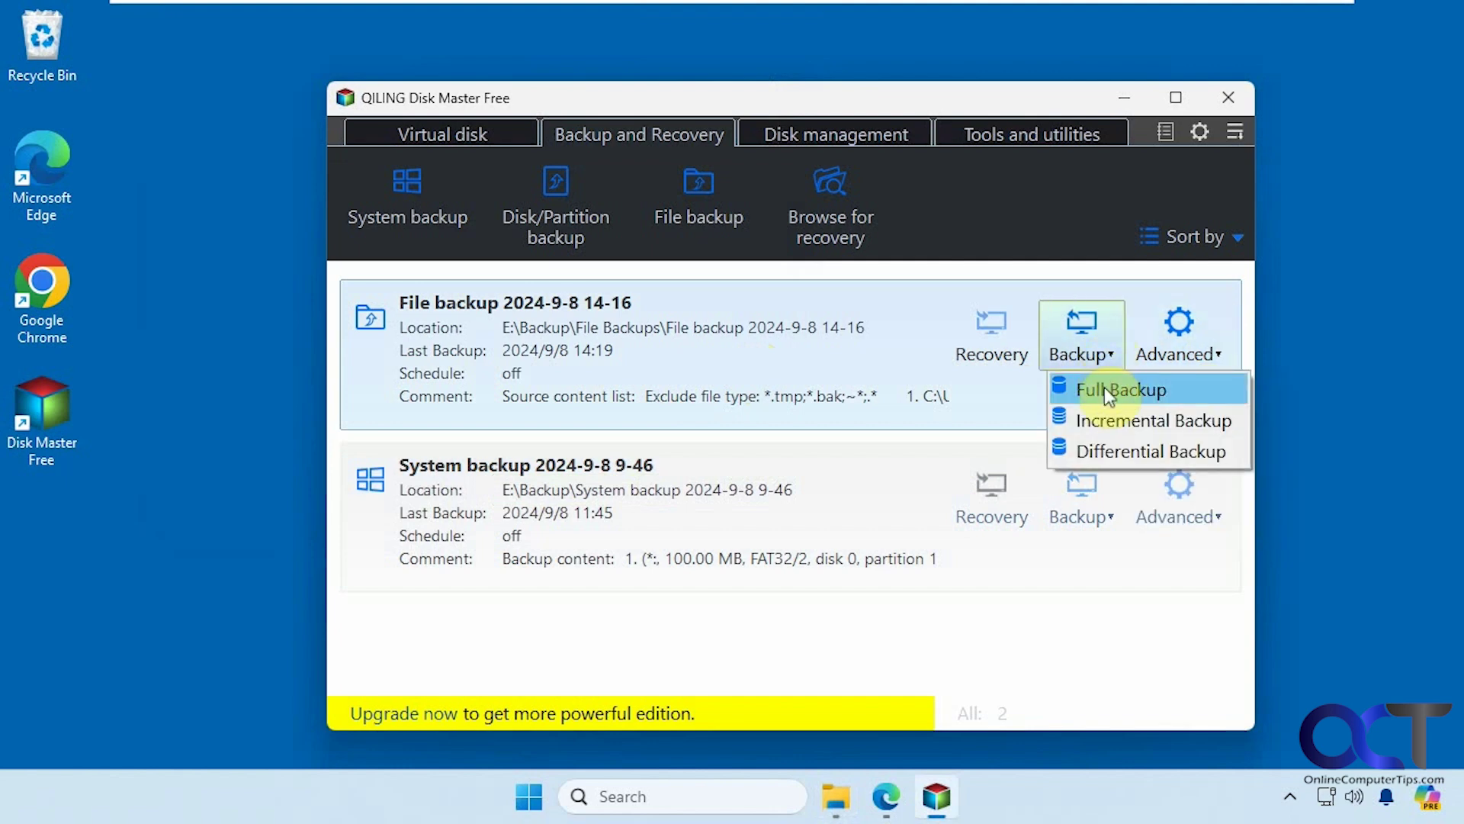
click(1123, 450)
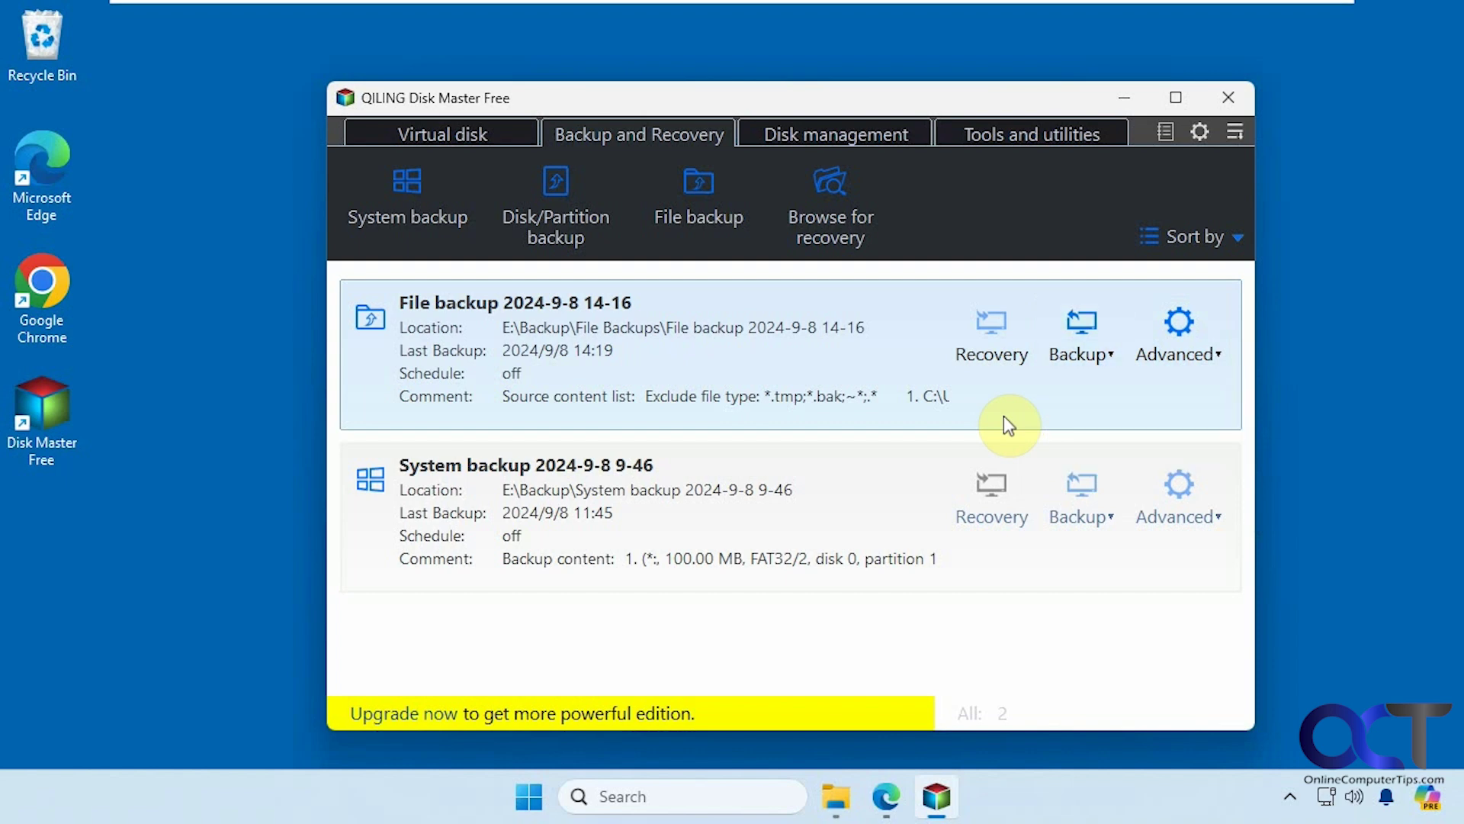
click(991, 349)
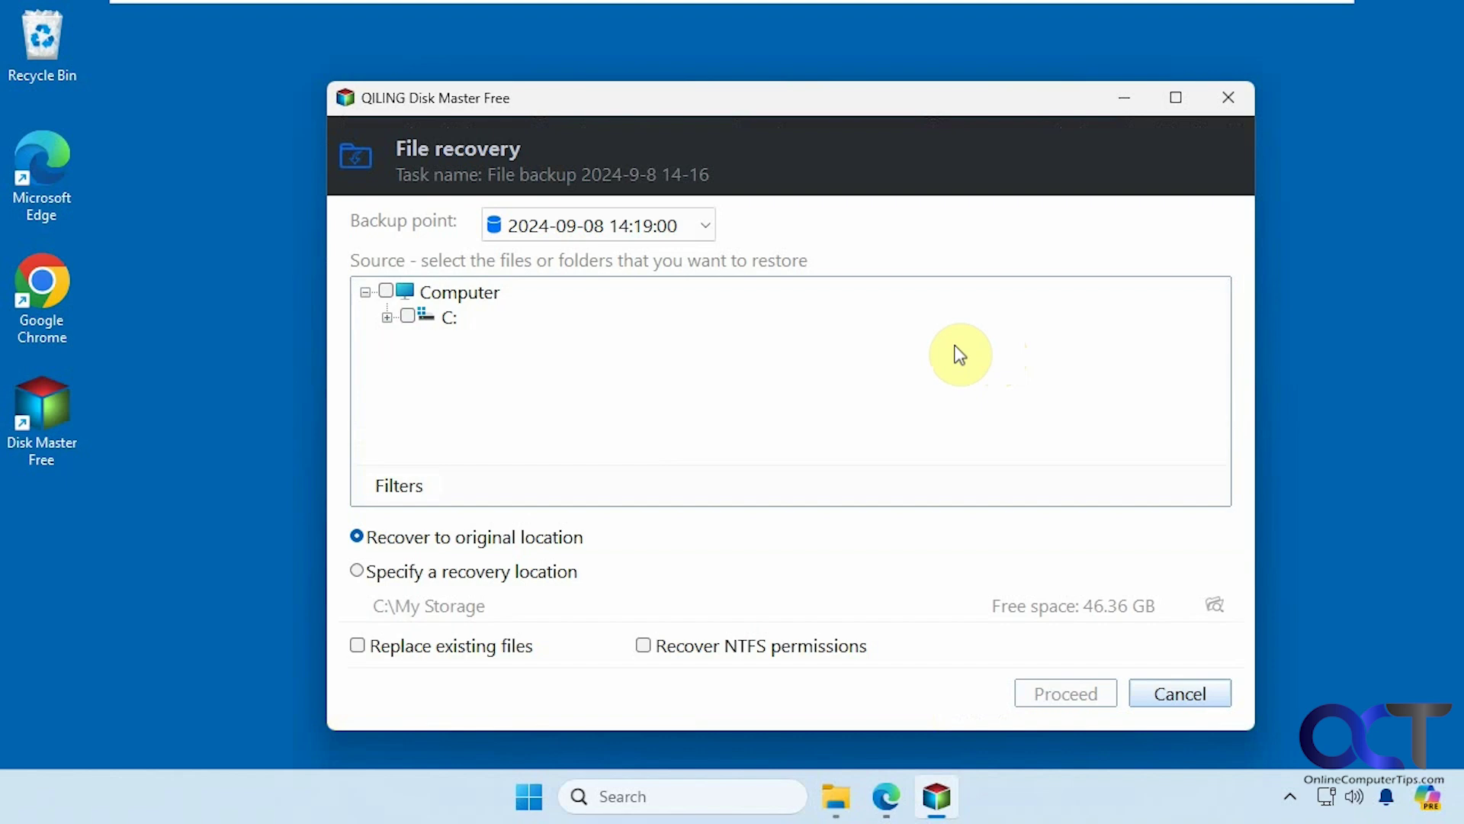
click(709, 225)
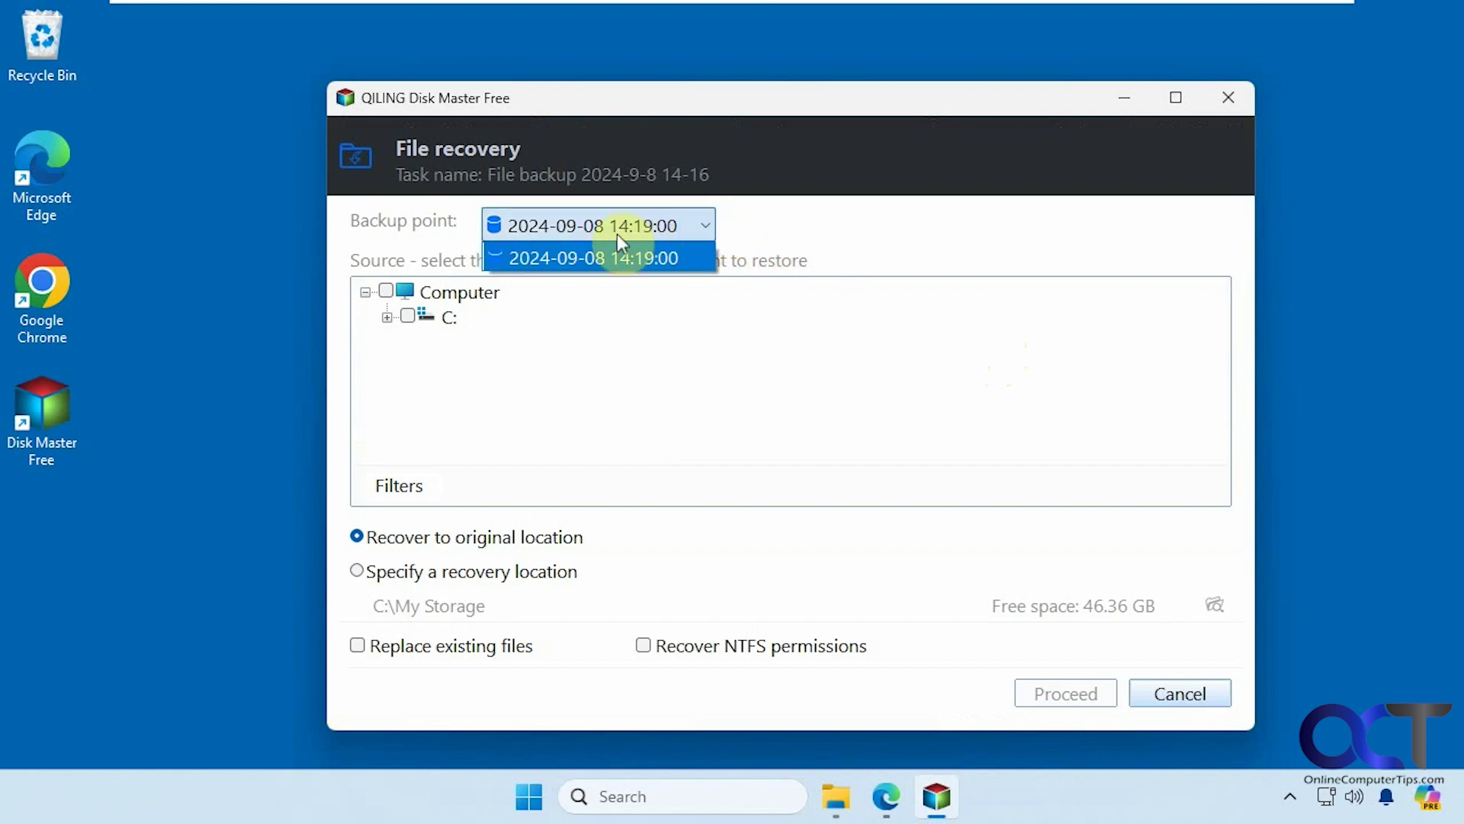
click(616, 256)
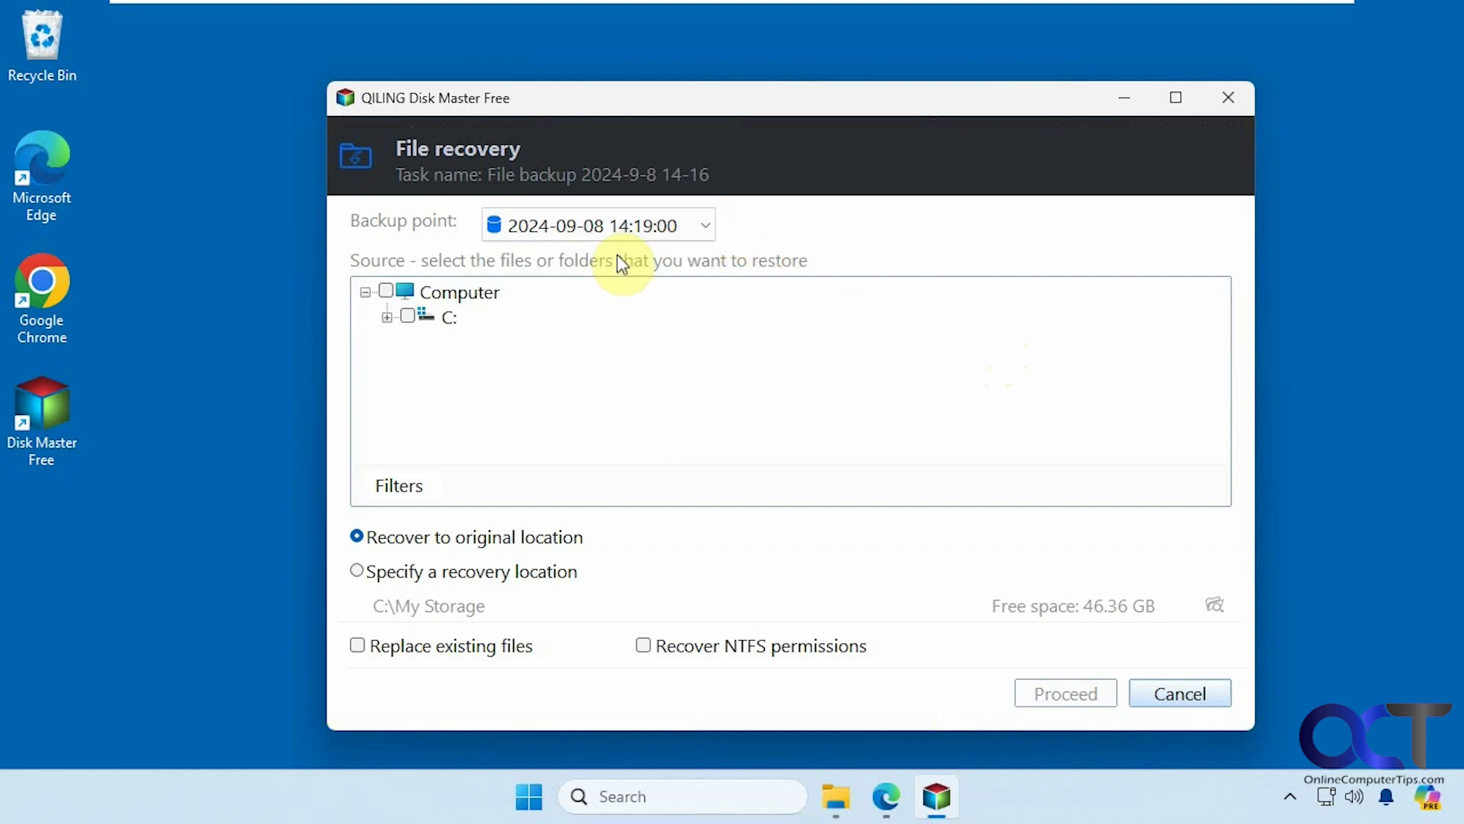
click(387, 317)
click(408, 342)
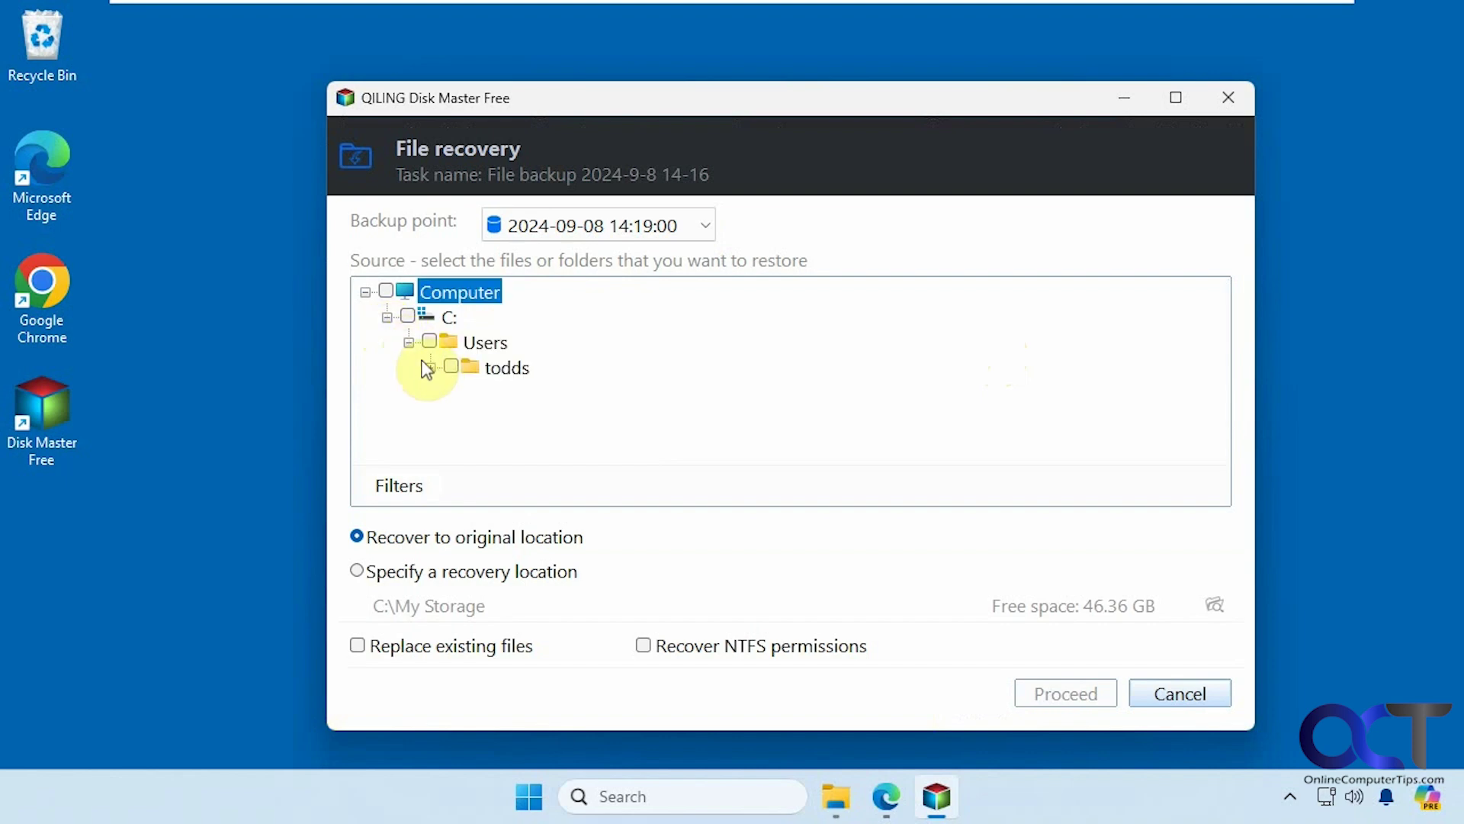
click(428, 368)
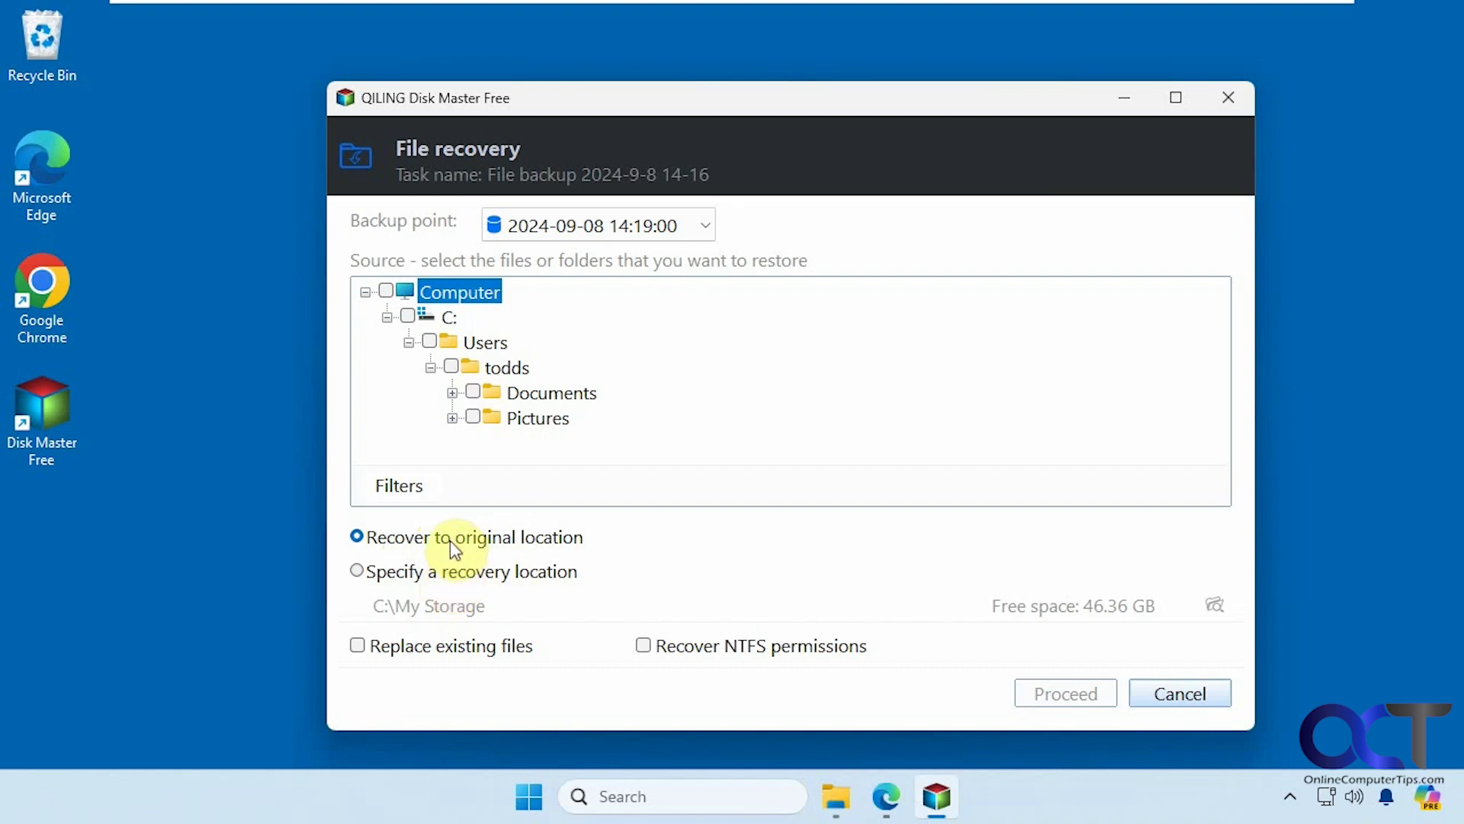
click(447, 567)
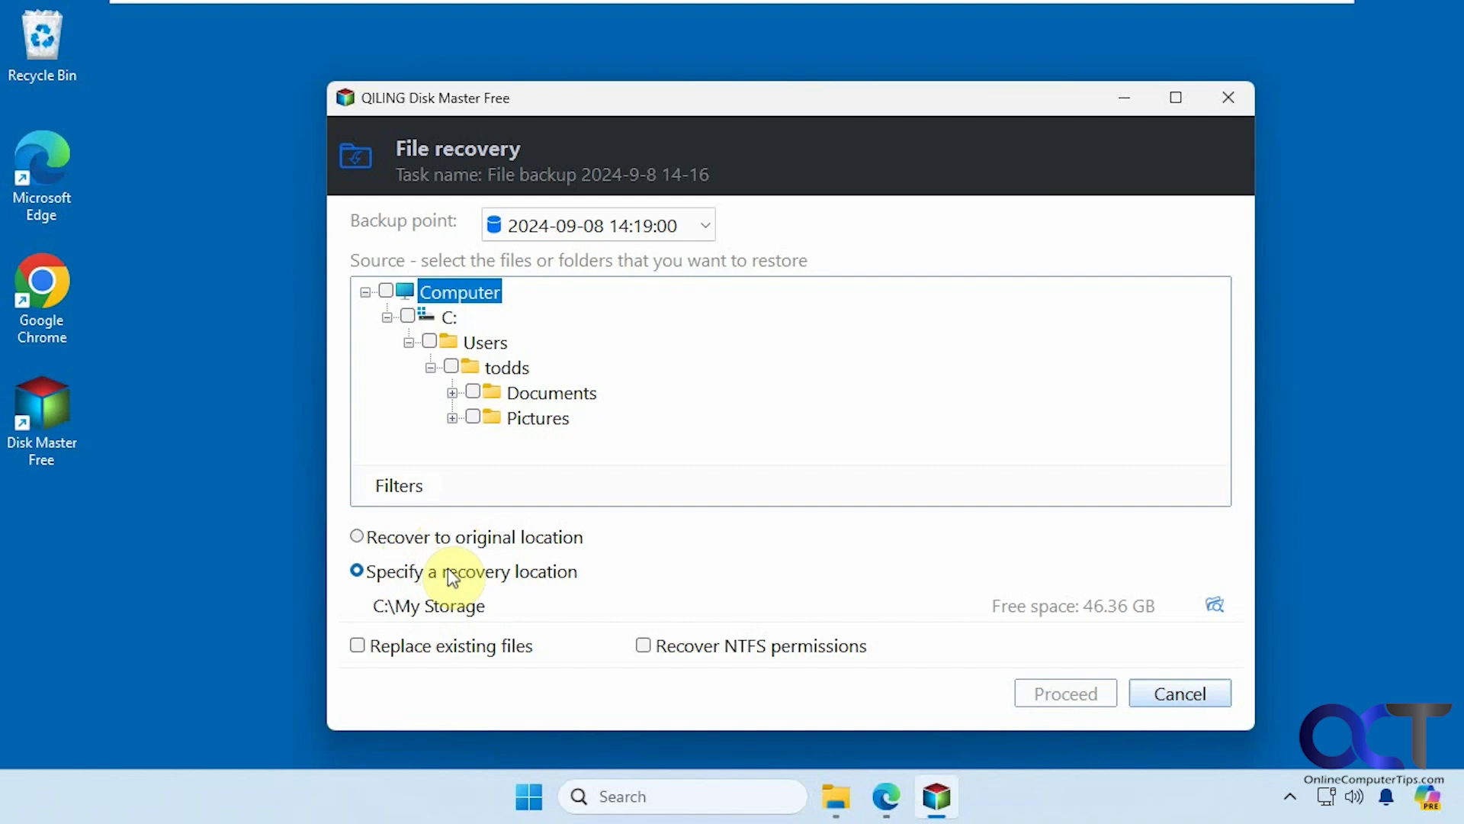
click(1202, 608)
Set the Desktop as recovery location, tick only Pictures, and start the restore
click(564, 205)
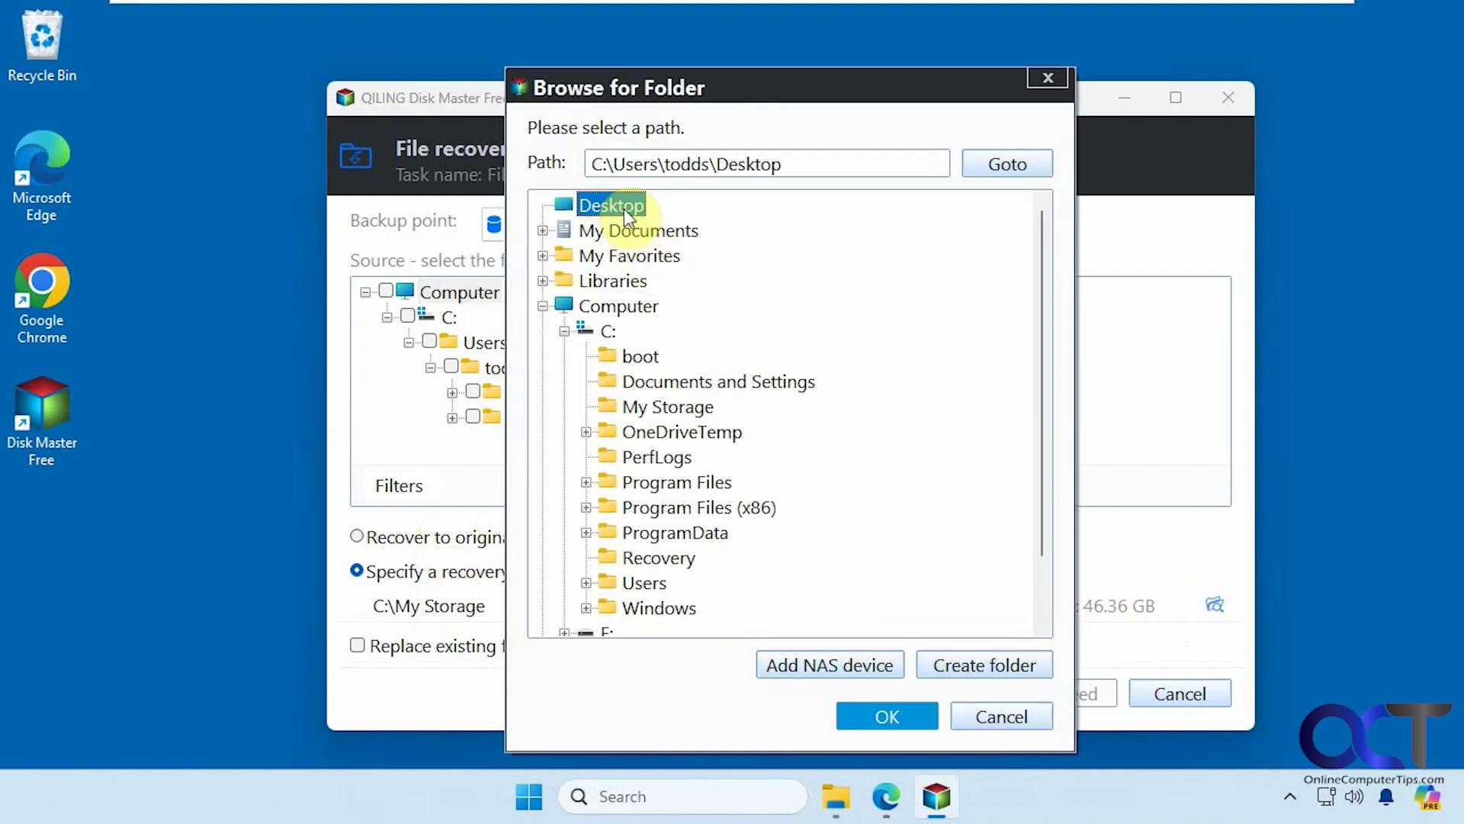
click(886, 715)
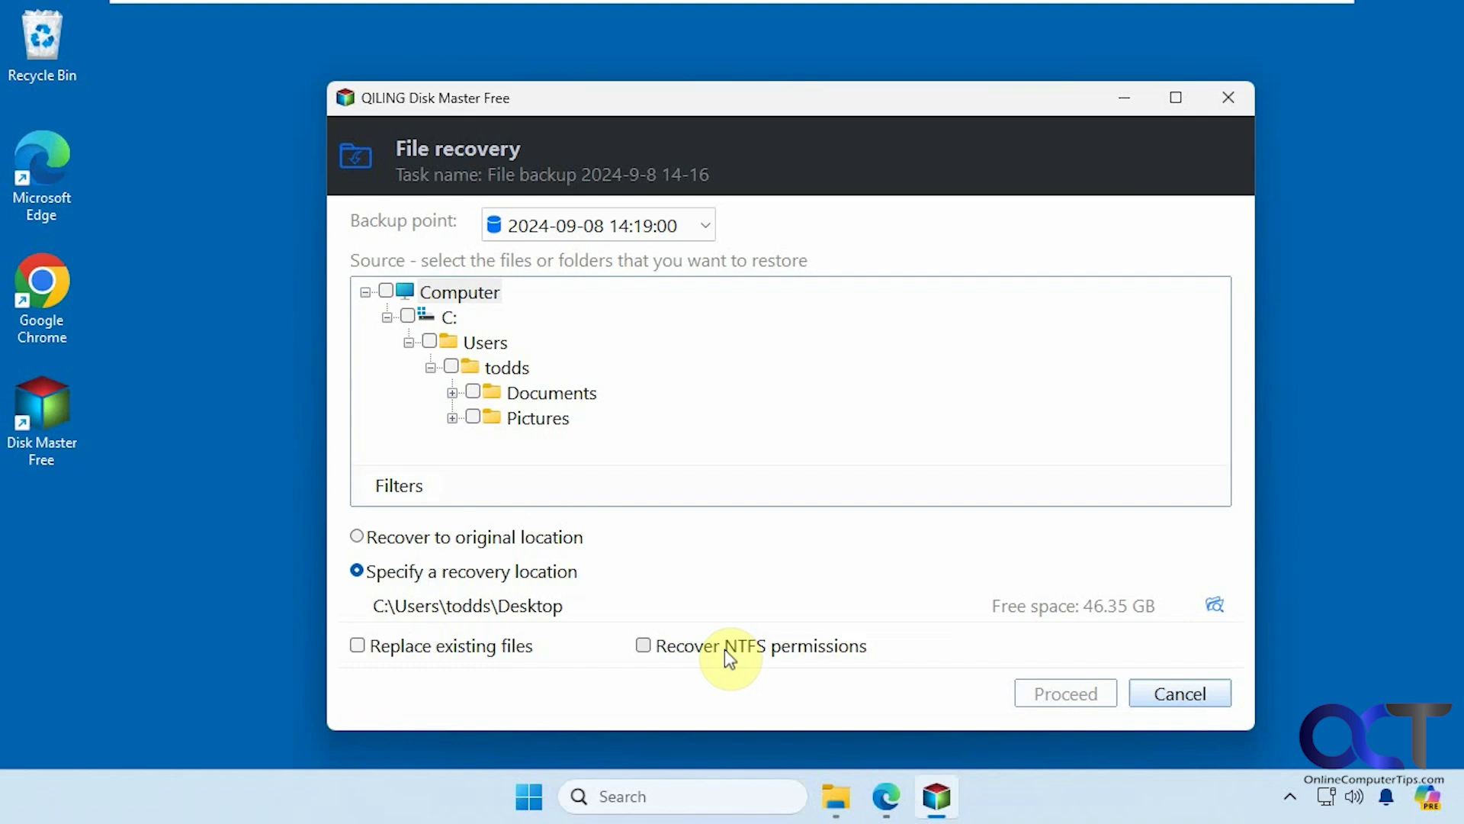
click(473, 417)
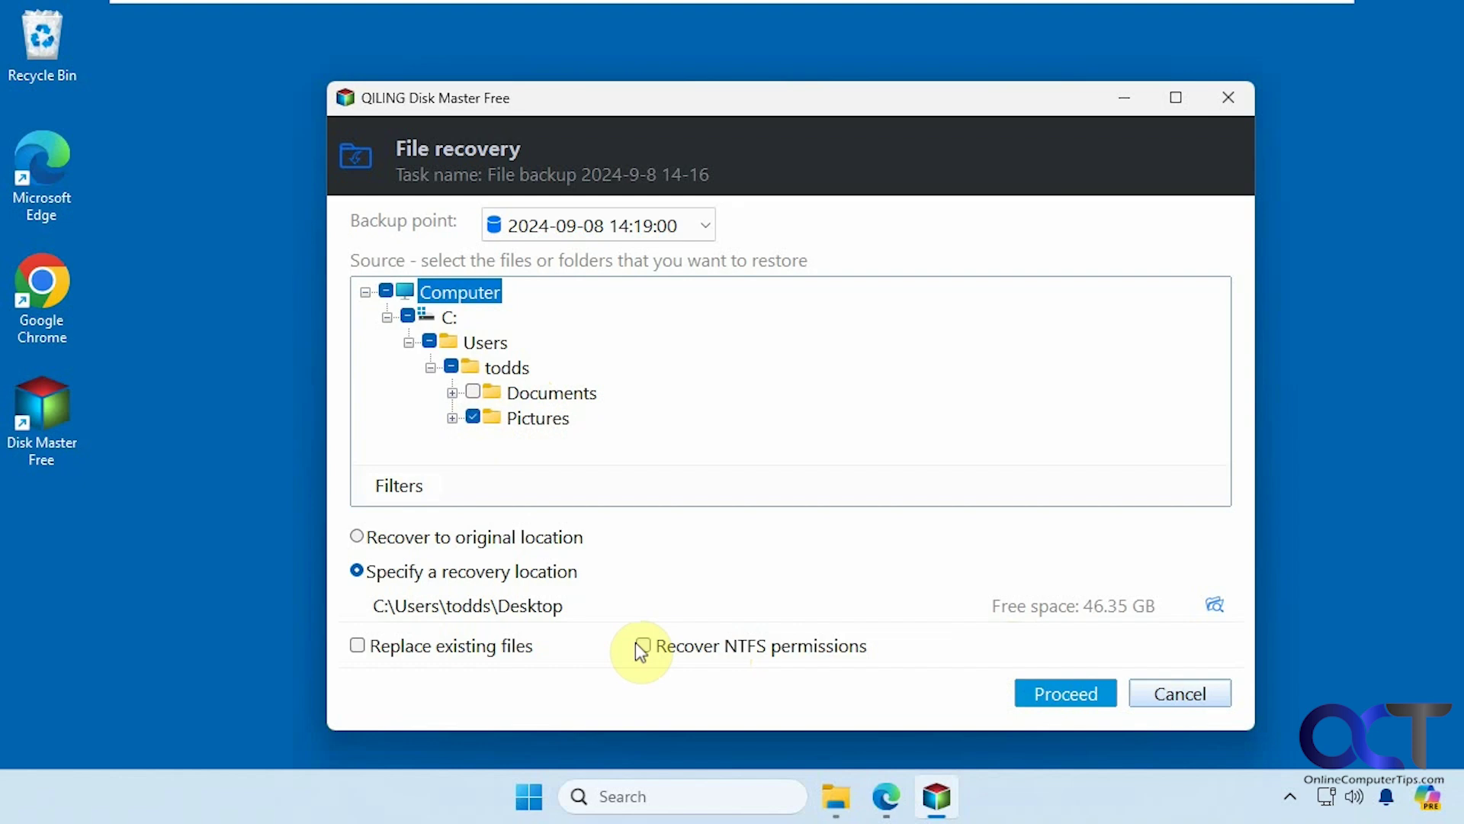
click(1043, 694)
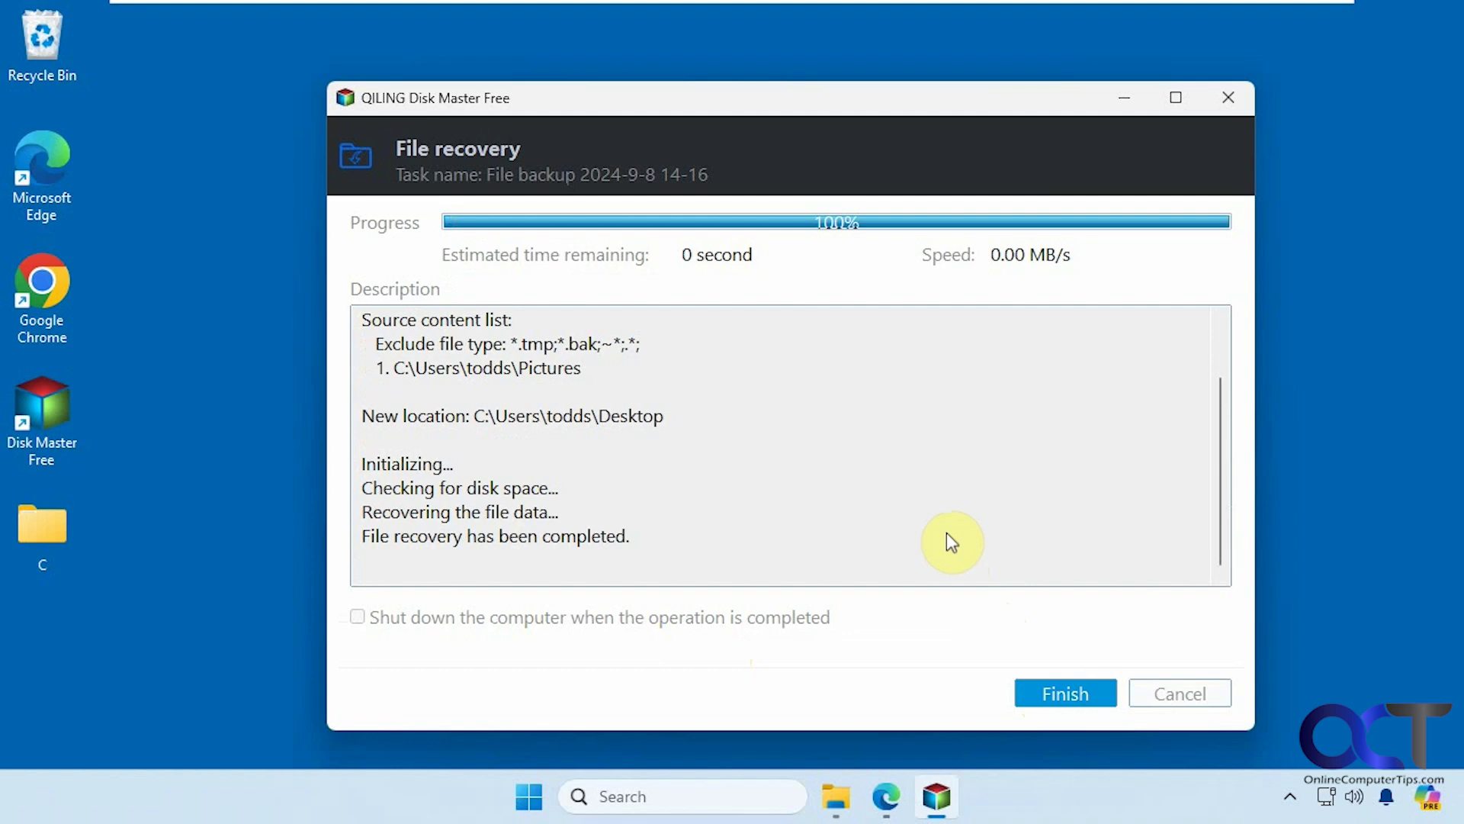
click(1067, 691)
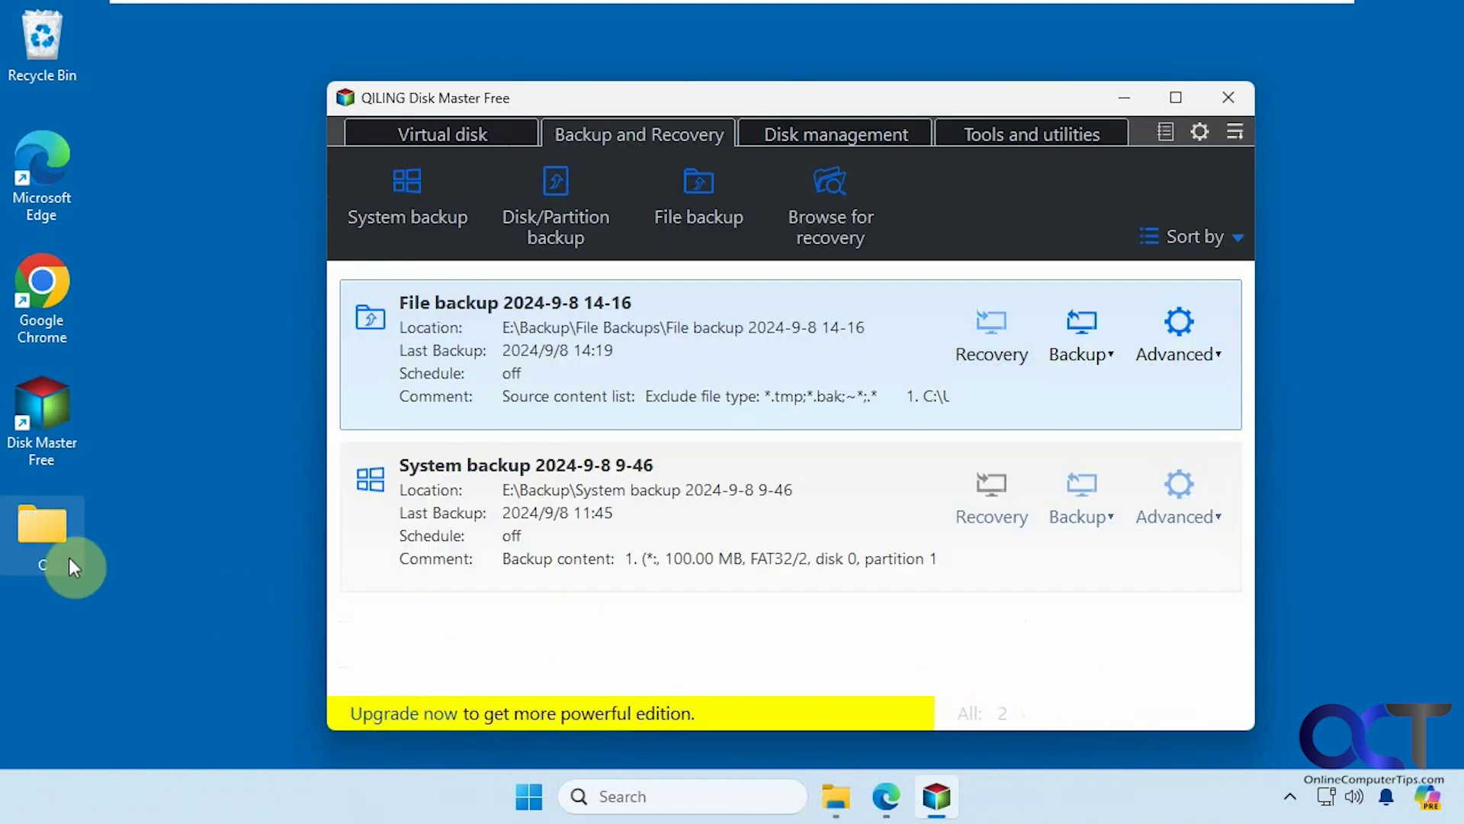
double_click(44, 542)
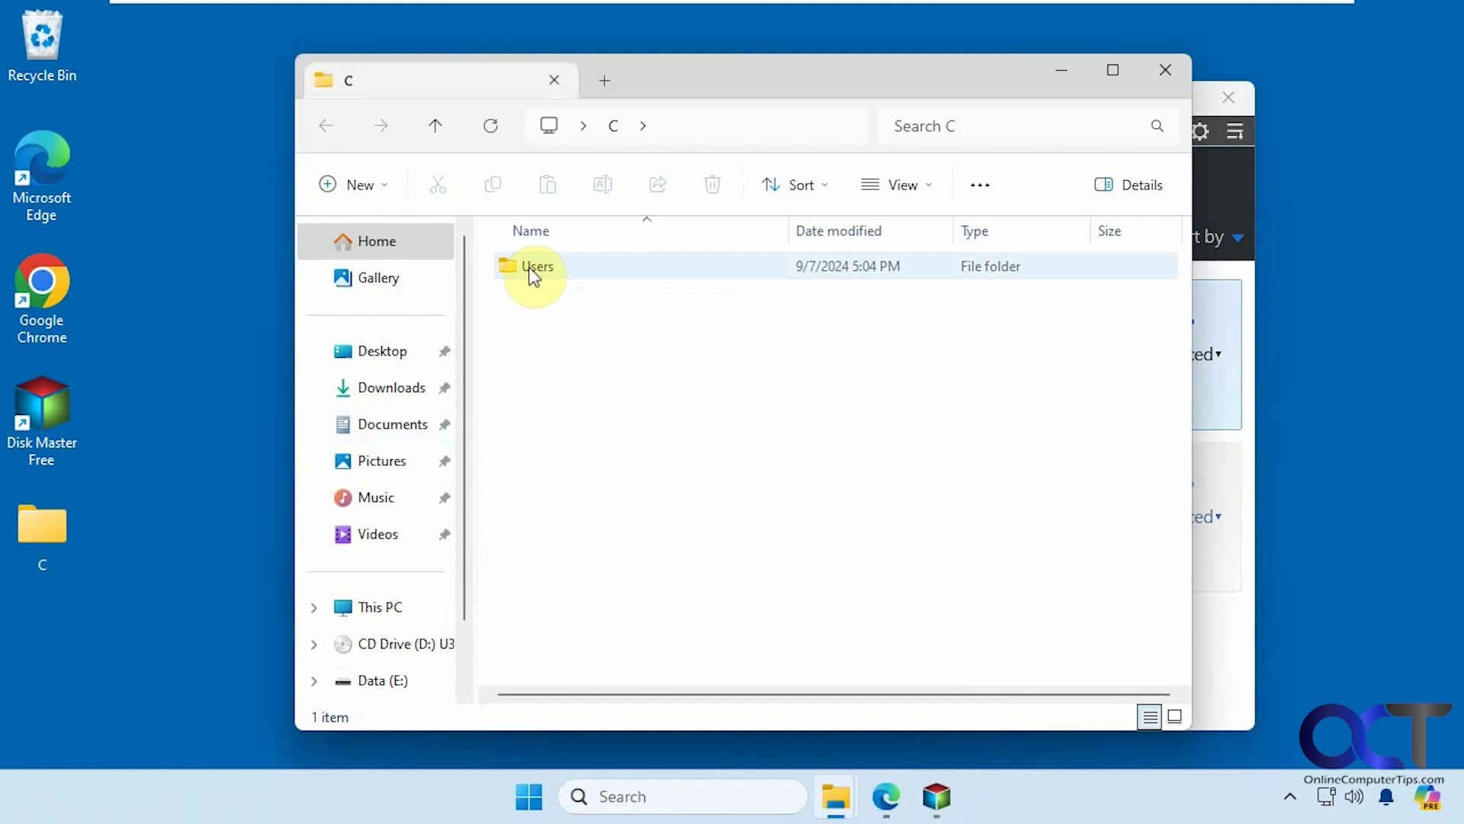
double_click(532, 273)
double_click(524, 271)
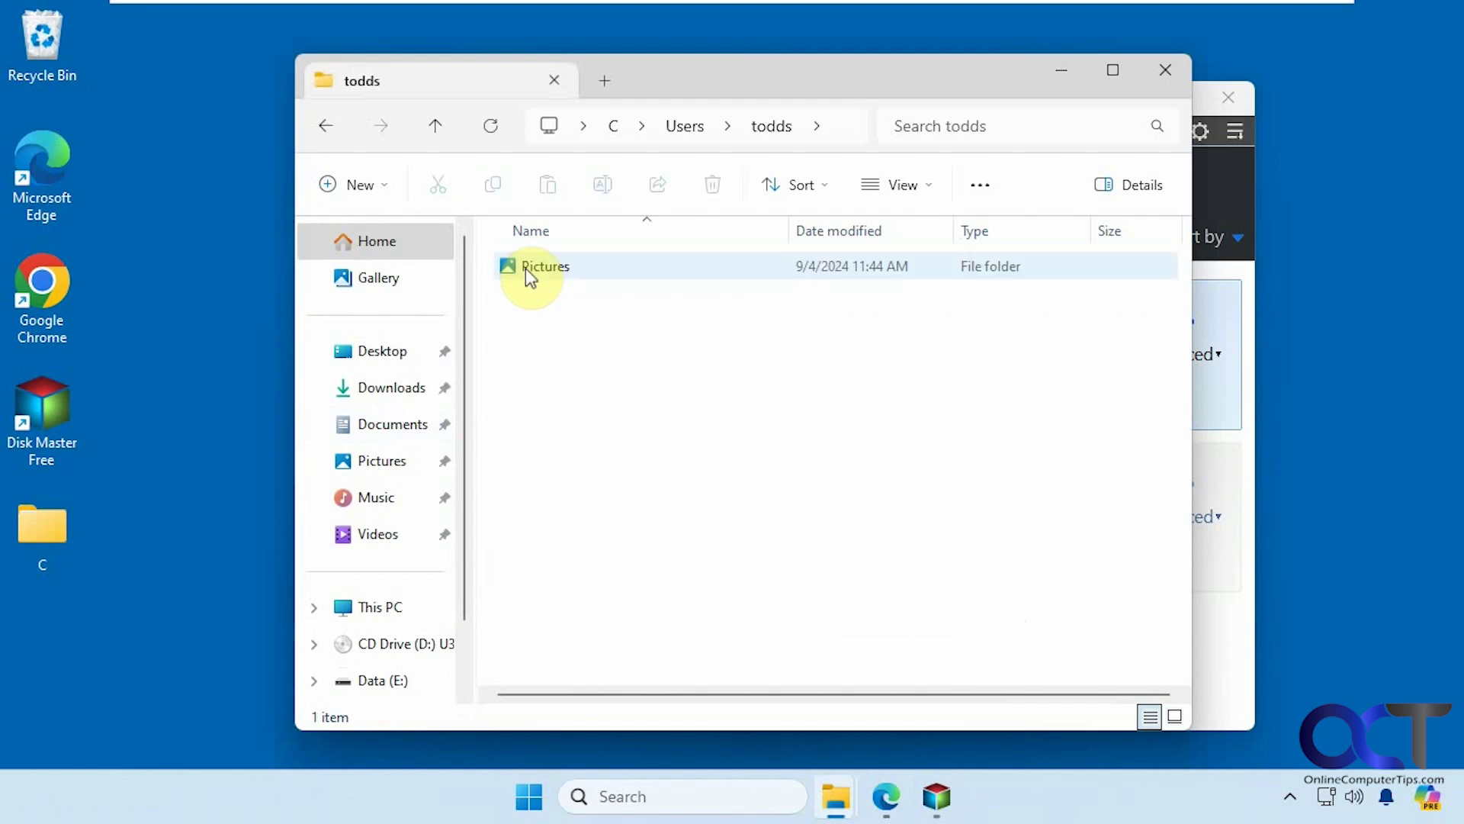
double_click(524, 268)
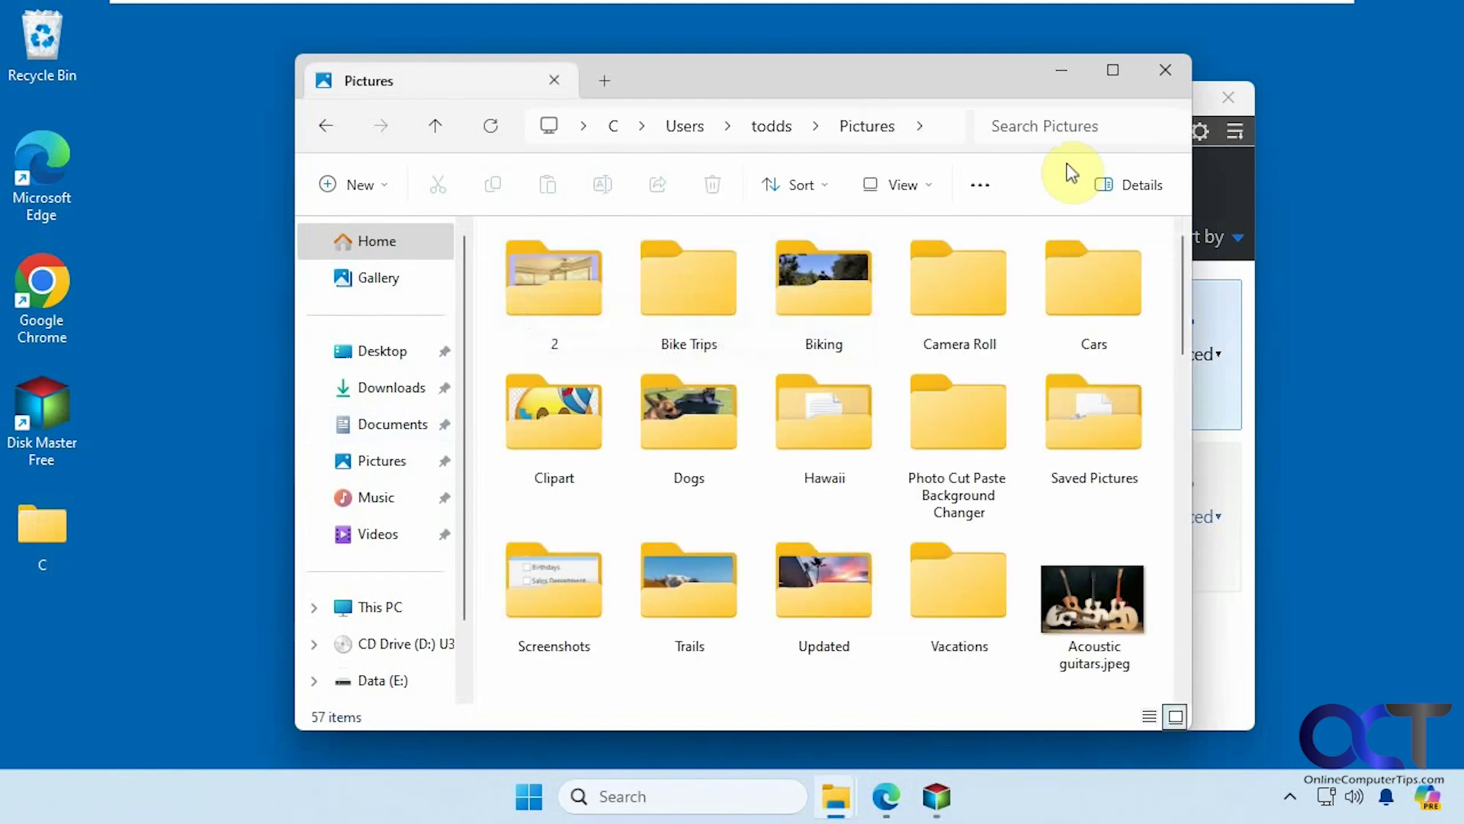
click(1154, 72)
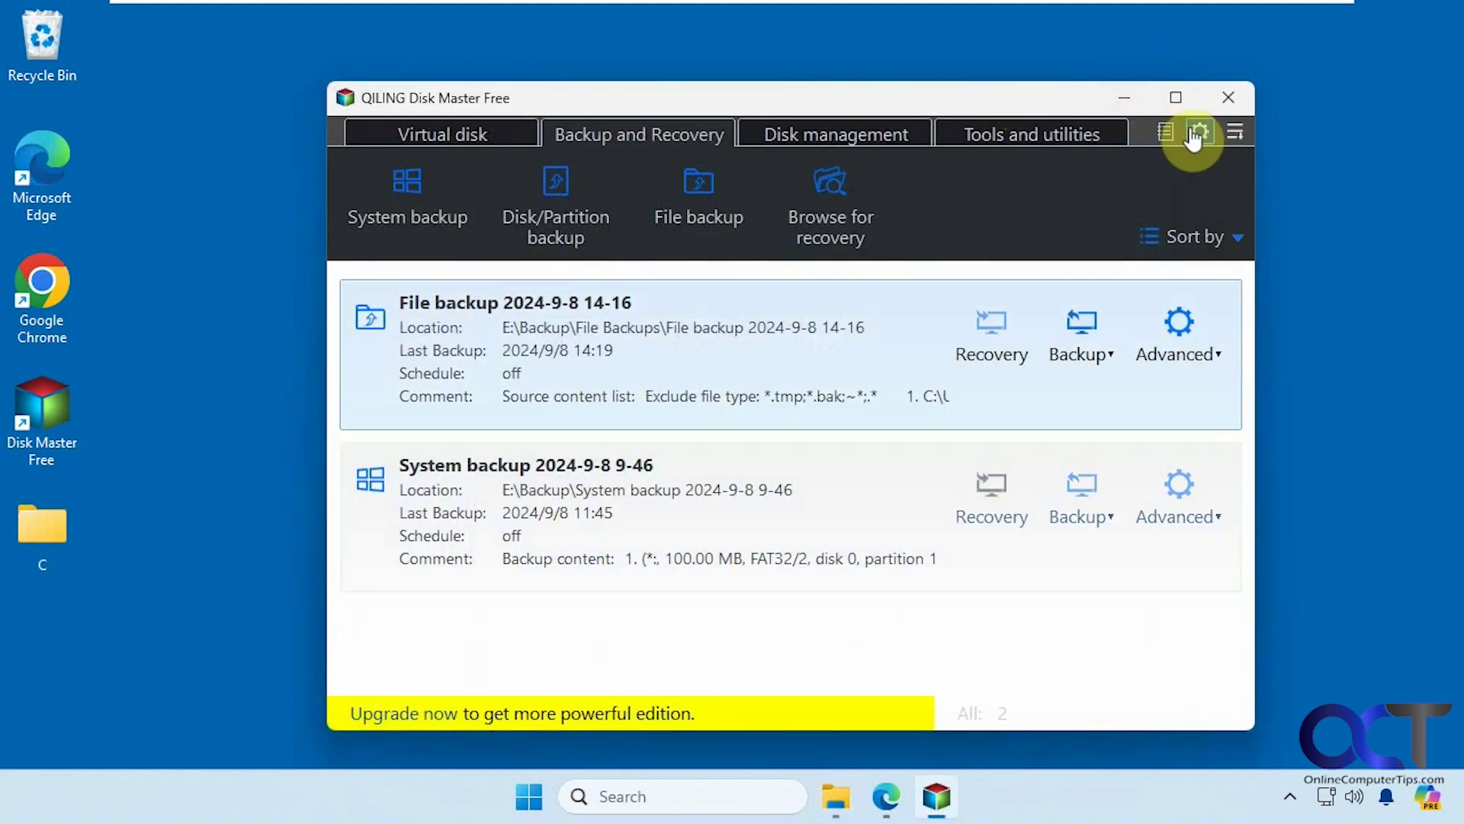
click(1196, 136)
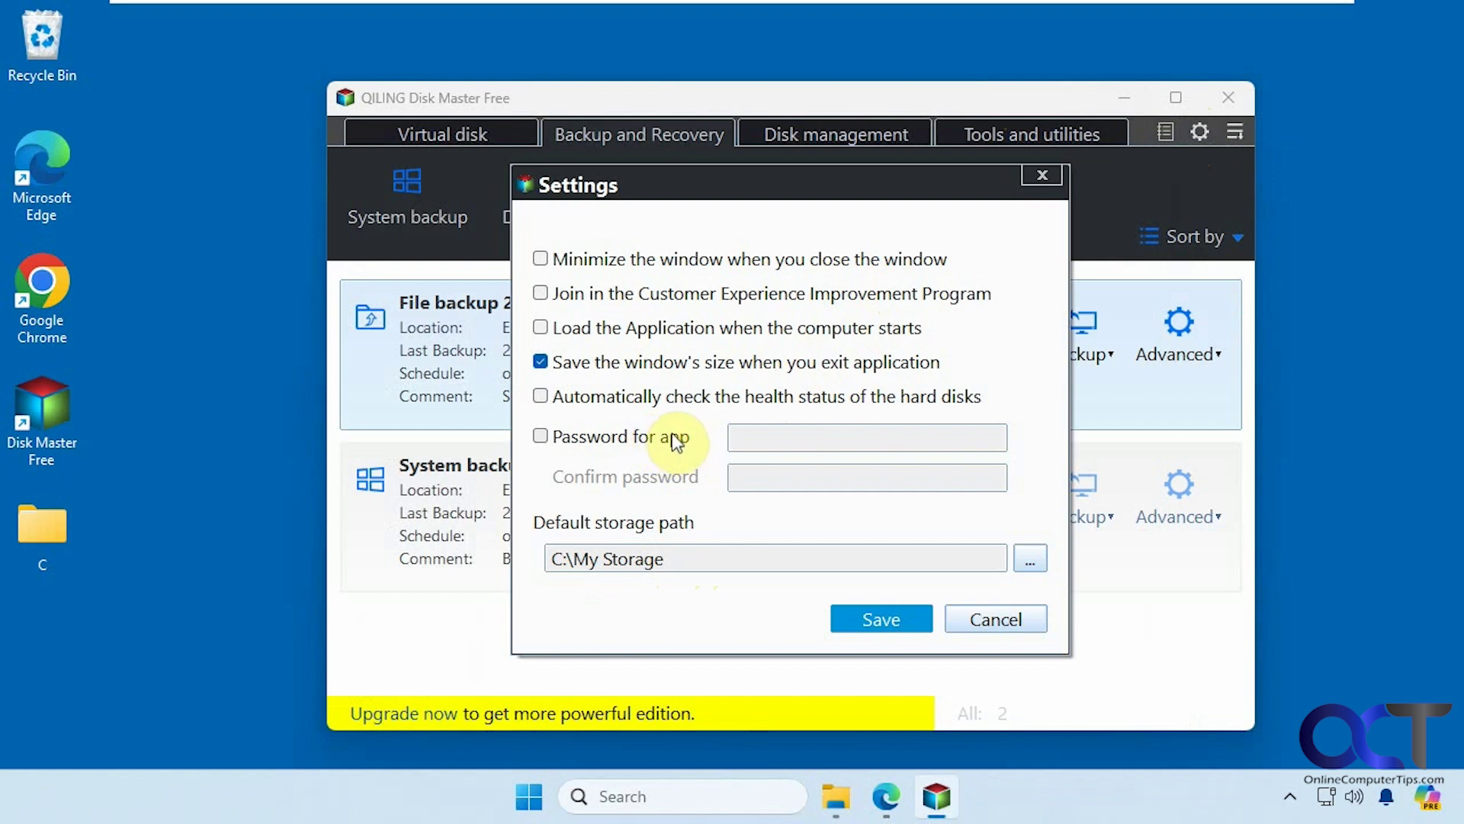
click(967, 621)
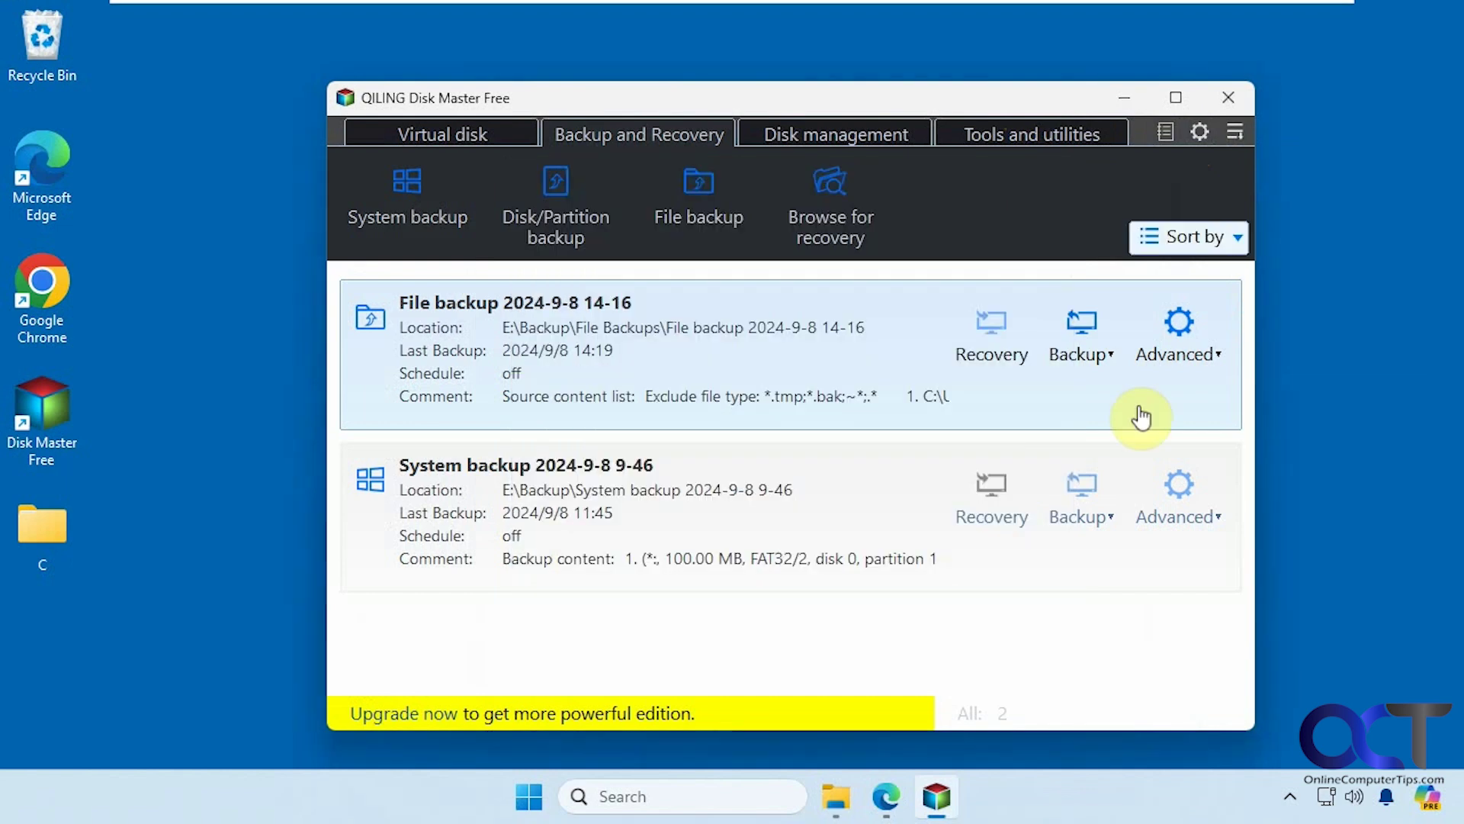
click(1235, 133)
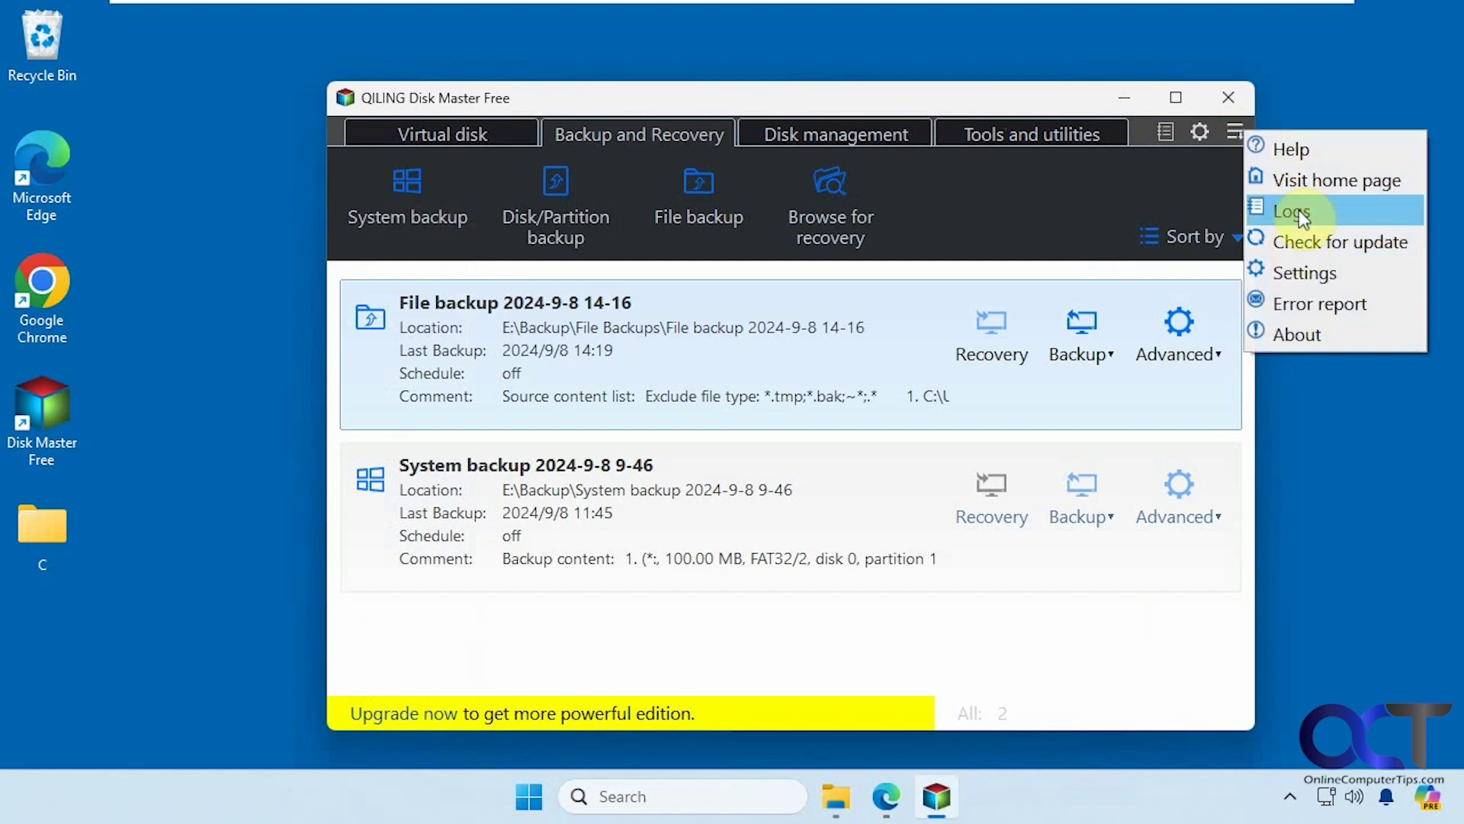
click(1307, 276)
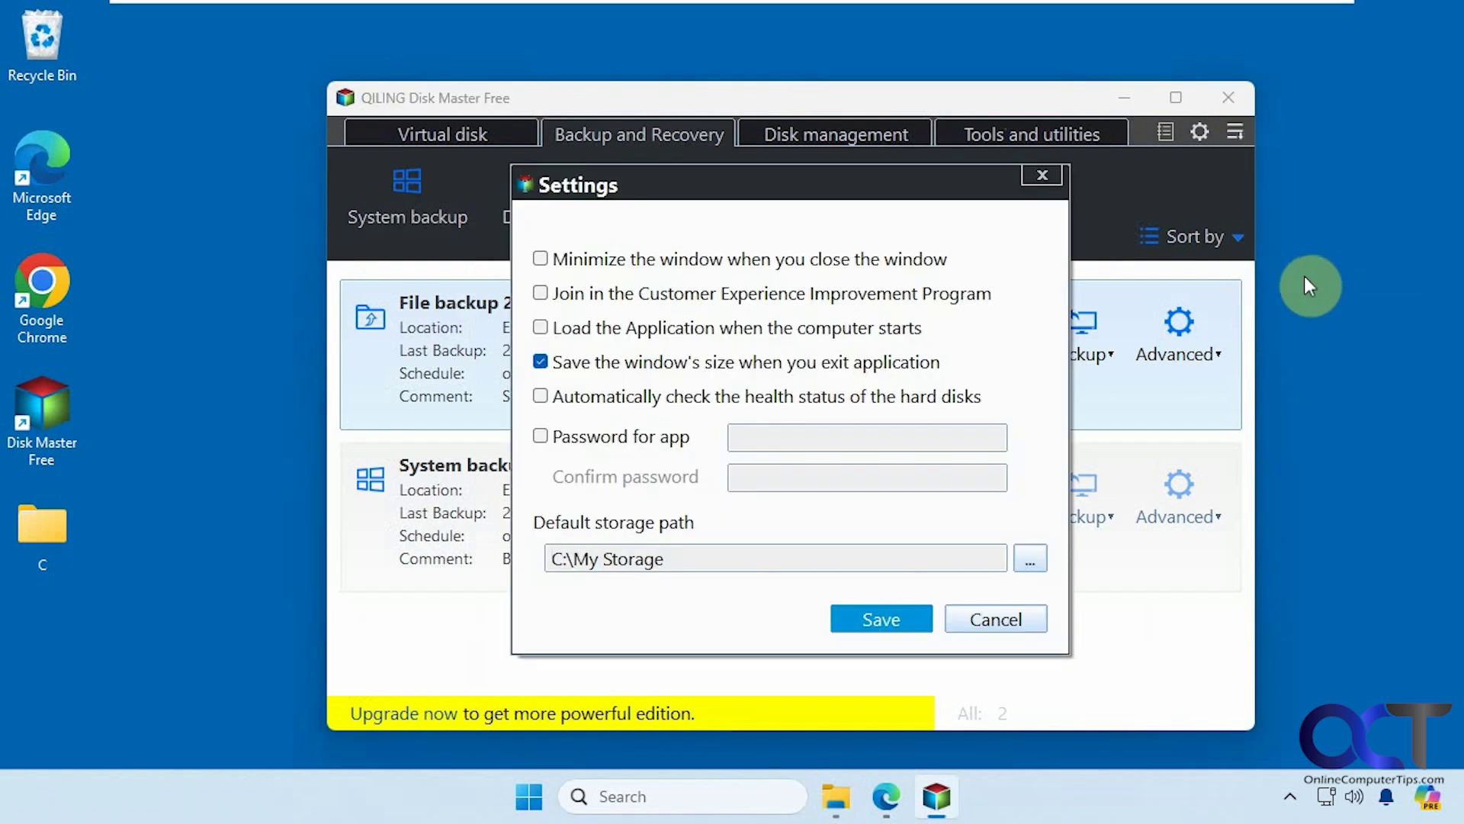
click(1049, 177)
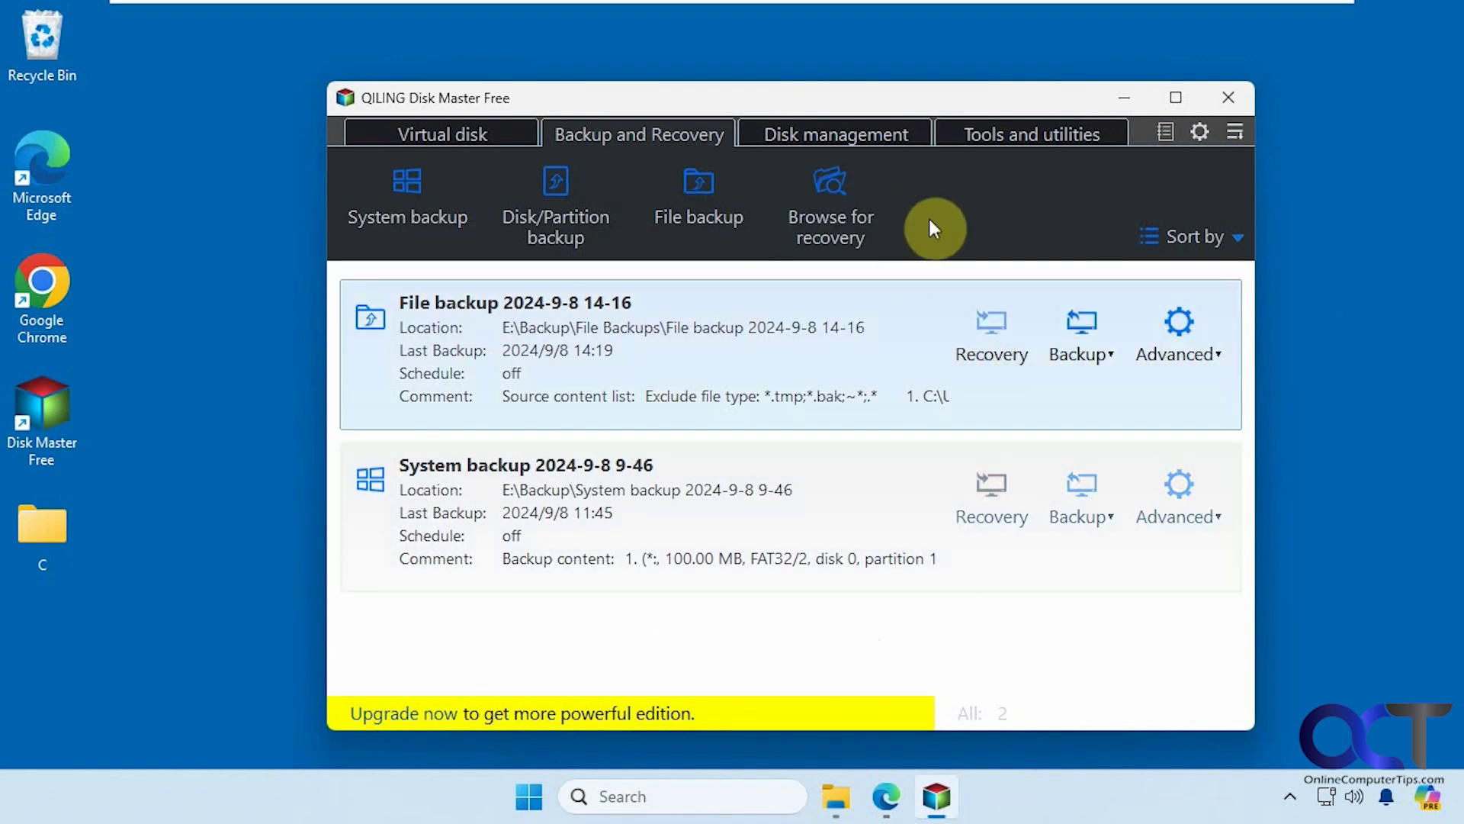
key(Down)
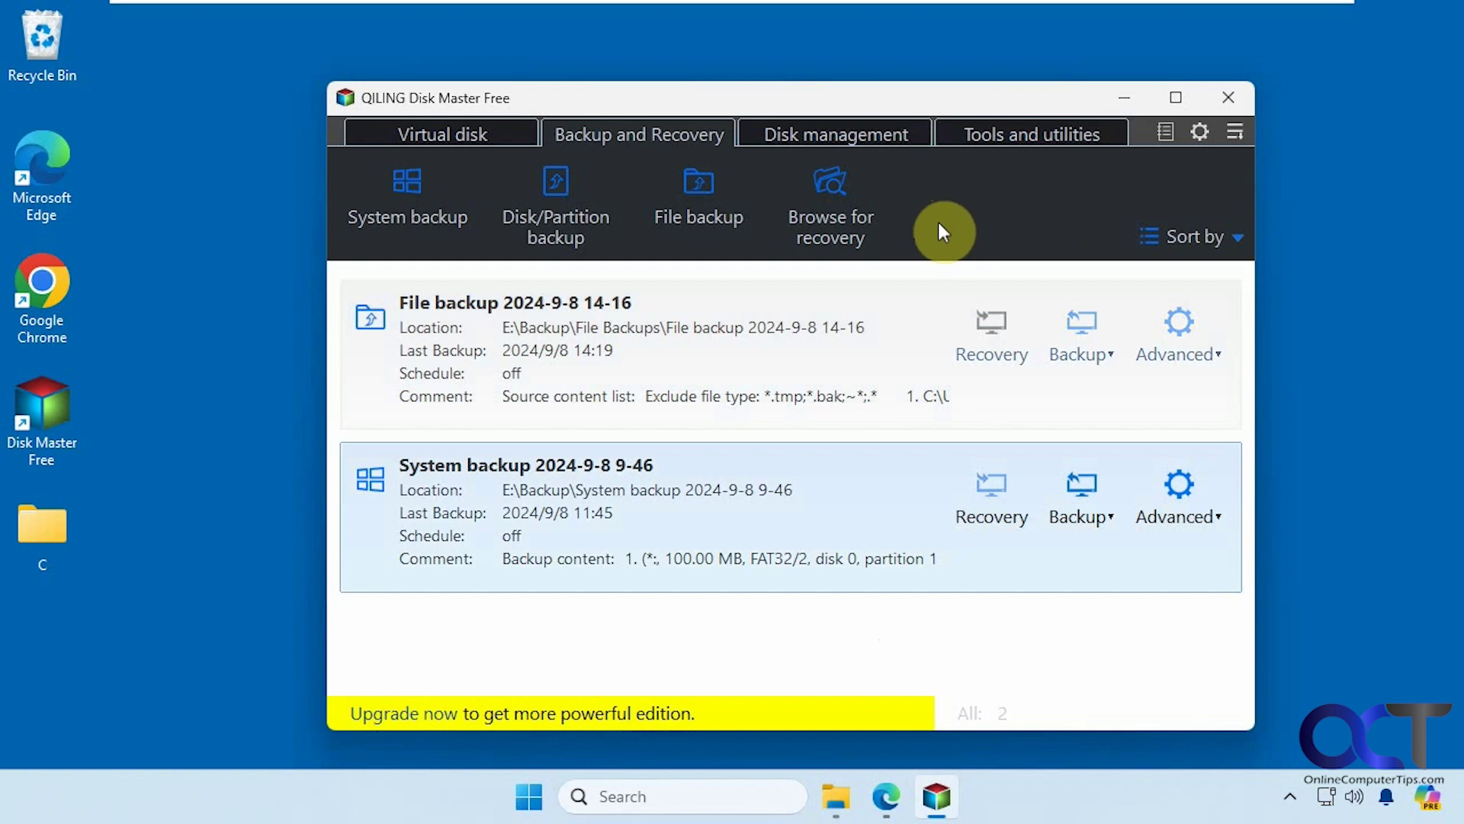